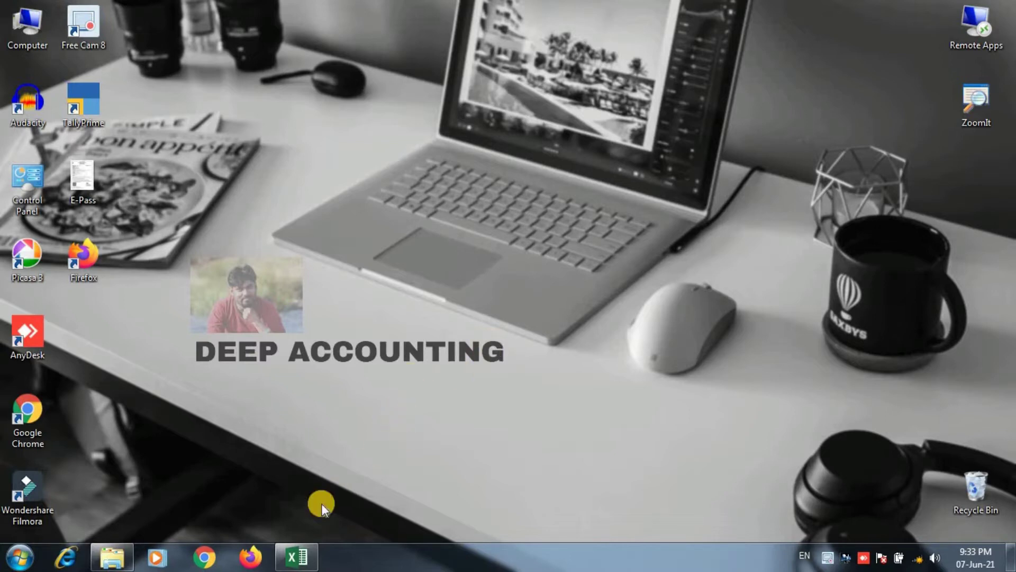
Switch to the Practice workbook in Excel and copy the class table C4:E11 on the Transpose sheet
{"action": "left_click", "coordinate": [300, 557]}
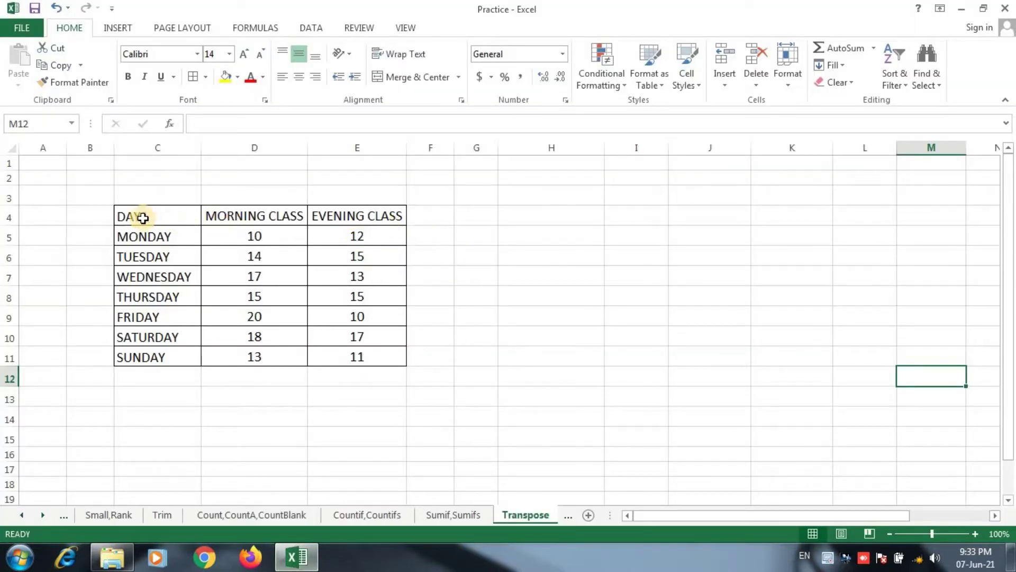
{"action": "left_click_drag", "start_coordinate": [143, 216], "coordinate": [358, 347]}
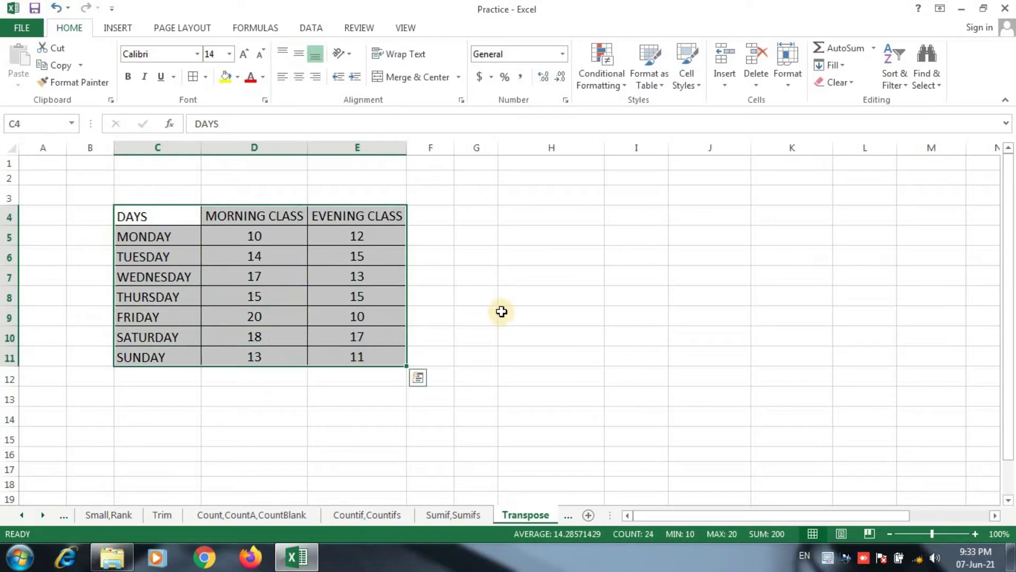
{"action": "left_click", "coordinate": [501, 312]}
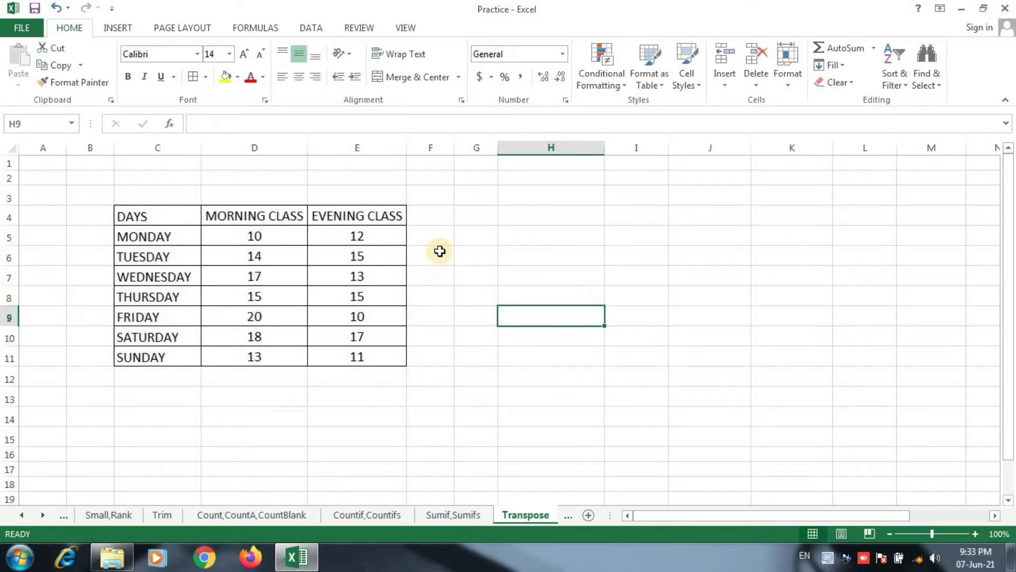
{"action": "left_click", "coordinate": [550, 215]}
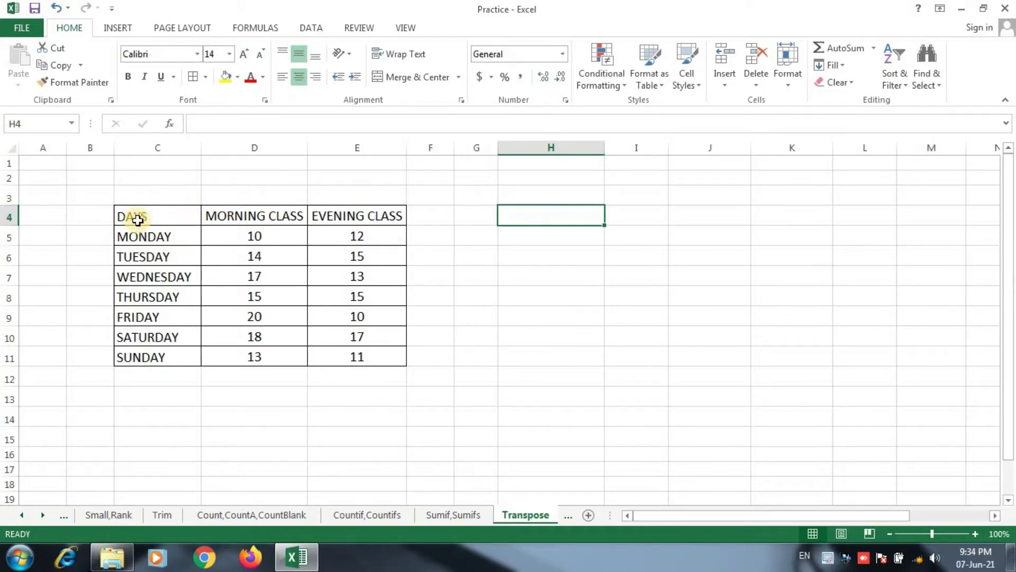
{"action": "left_click_drag", "start_coordinate": [147, 217], "coordinate": [345, 348]}
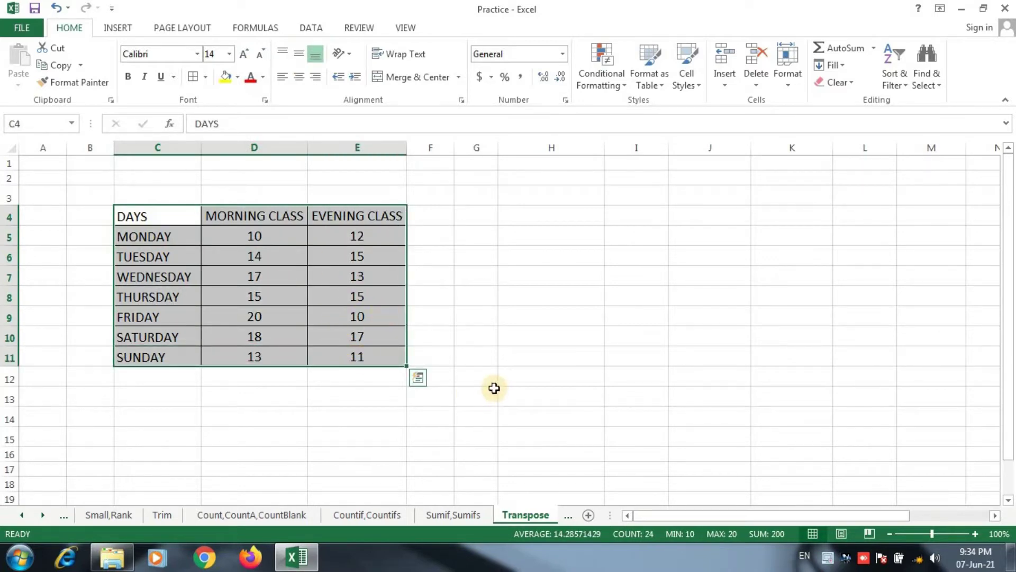
{"action": "key", "text": "ctrl+c"}
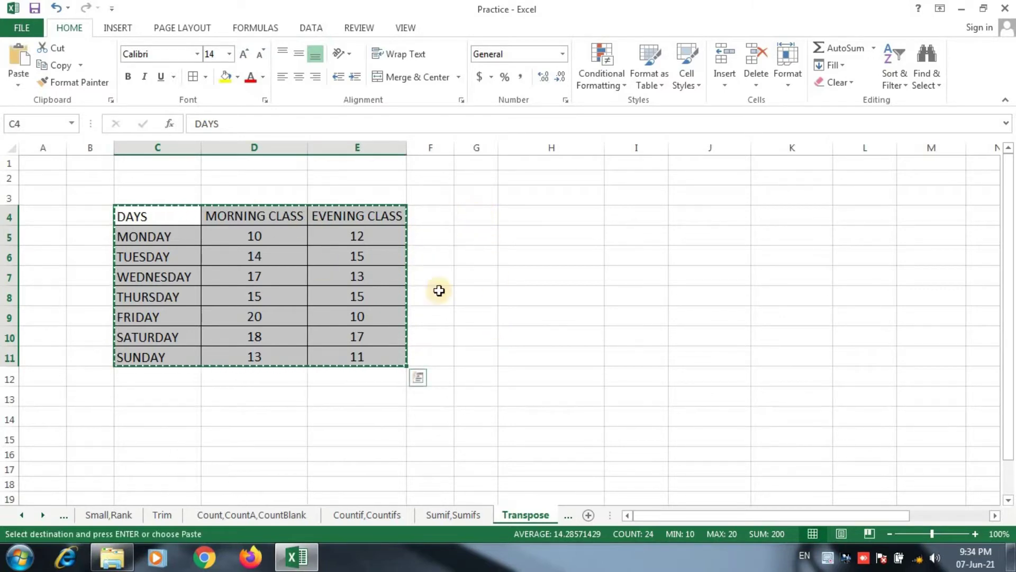
Paste the copied table transposed at H4 using Paste Special with the Transpose option
{"action": "left_click", "coordinate": [523, 215]}
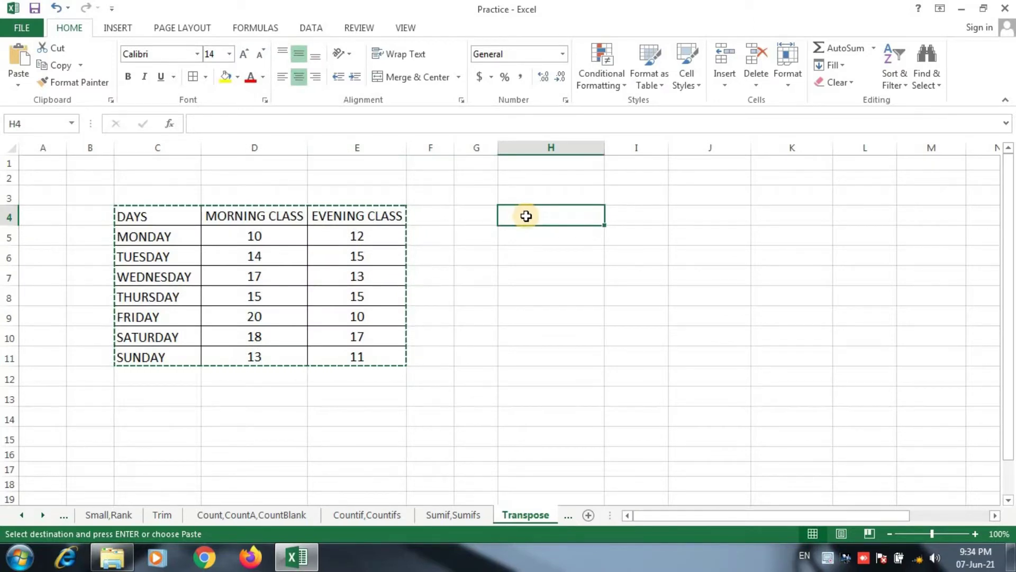
{"action": "key", "text": "ctrl+alt+v"}
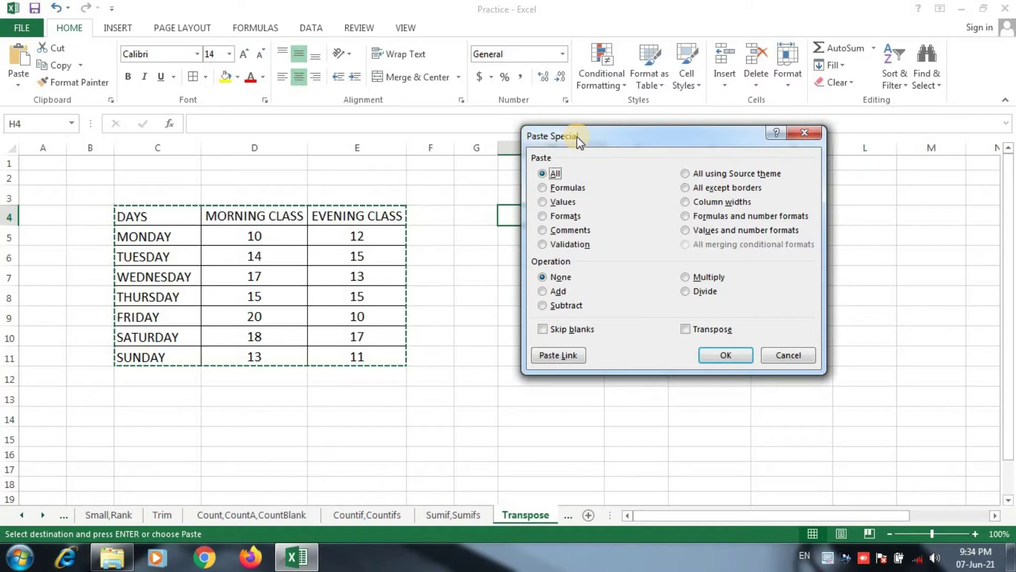
{"action": "left_click", "coordinate": [690, 338]}
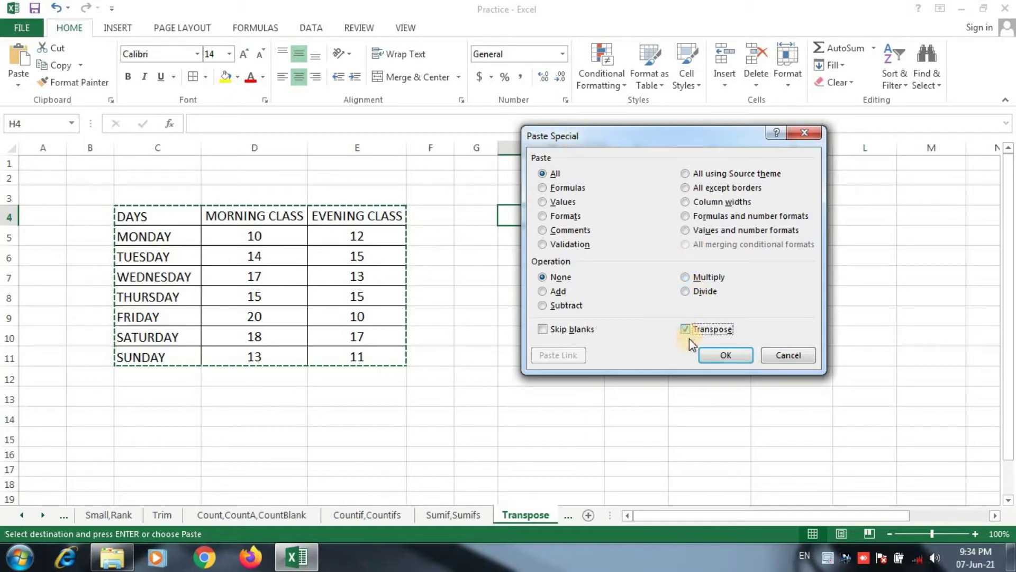
{"action": "left_click", "coordinate": [711, 354]}
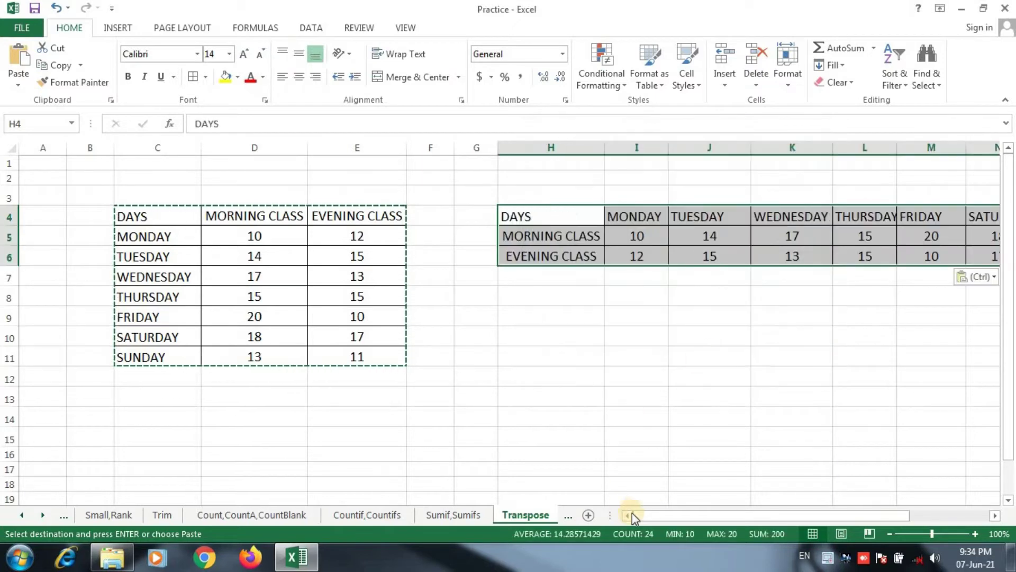
{"action": "left_click", "coordinate": [685, 514]}
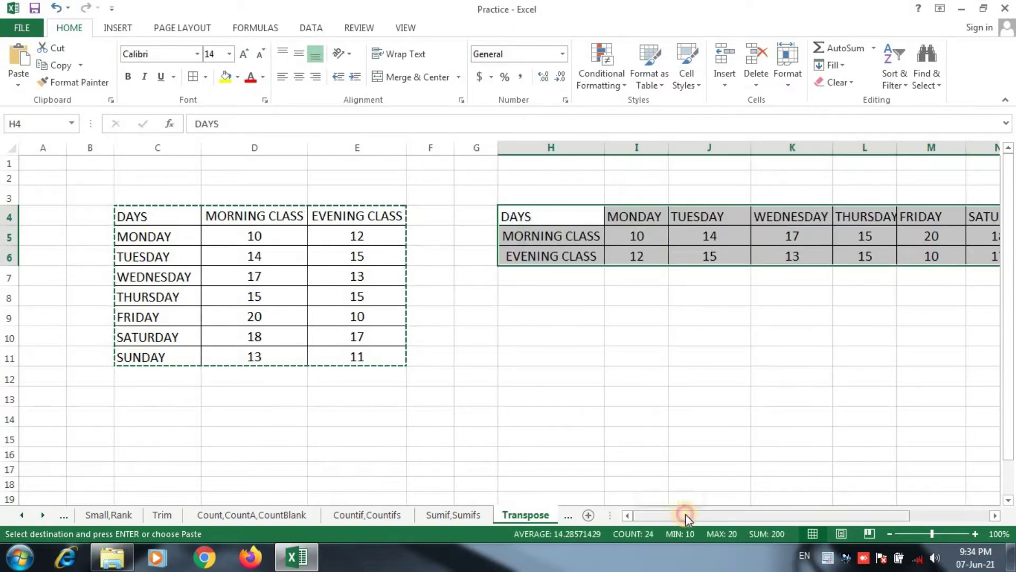
{"action": "mouse_move", "coordinate": [685, 513]}
{"action": "left_mouse_down"}
{"action": "mouse_move", "coordinate": [763, 513]}
{"action": "mouse_move", "coordinate": [610, 517]}
{"action": "mouse_move", "coordinate": [767, 518]}
{"action": "mouse_move", "coordinate": [684, 519]}
{"action": "left_mouse_up"}
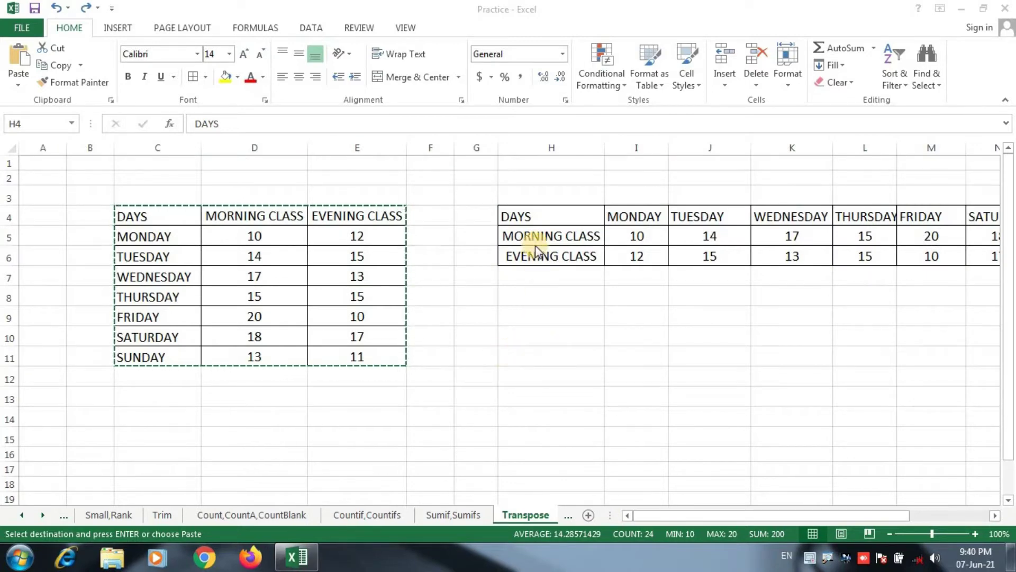
Clear the contents of the transposed table H4:O6, leaving its borders in place
{"action": "key", "text": "ctrl+a"}
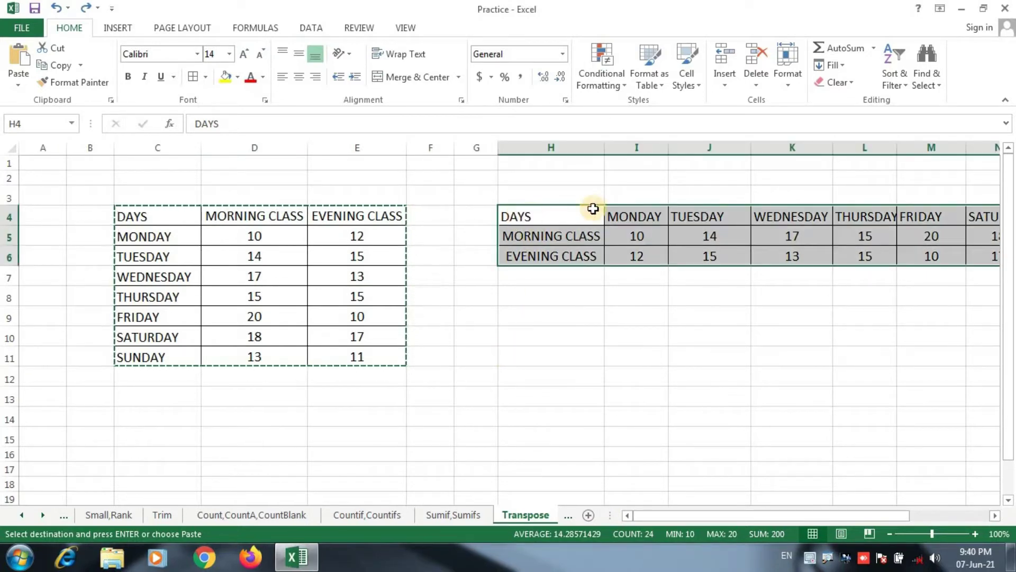
{"action": "key", "text": "Delete"}
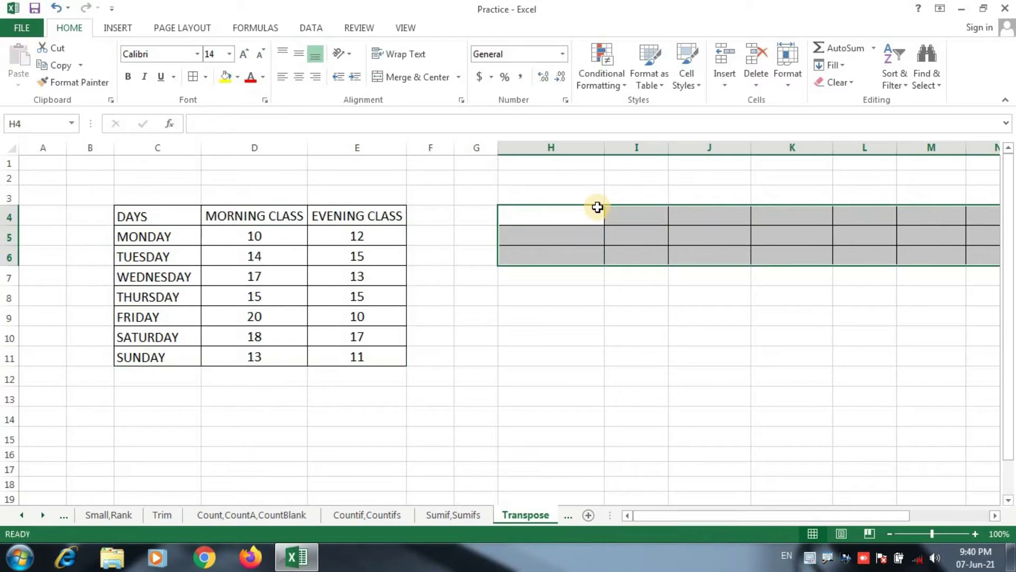
{"action": "left_click", "coordinate": [447, 277]}
Copy the class table C4:E11 and paste it at H4 through Paste Special with Transpose enabled
{"action": "left_click_drag", "start_coordinate": [136, 216], "coordinate": [364, 356]}
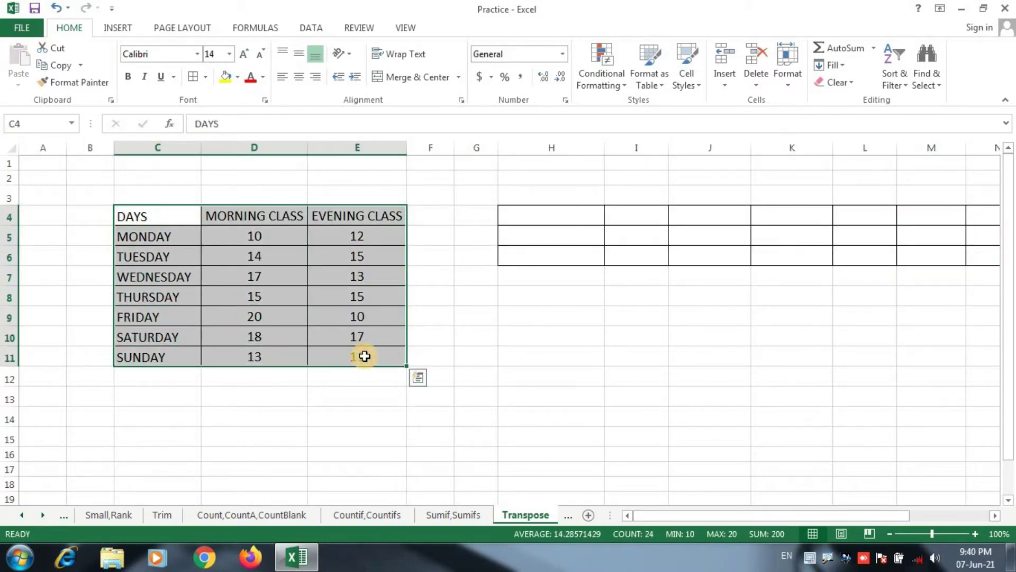
{"action": "key", "text": "ctrl+c"}
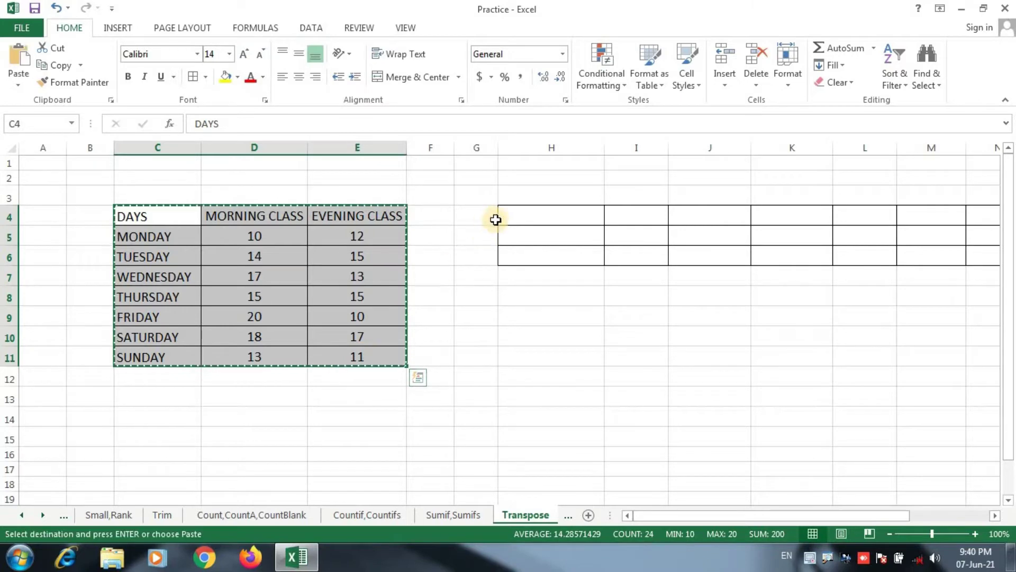
{"action": "left_click", "coordinate": [522, 215]}
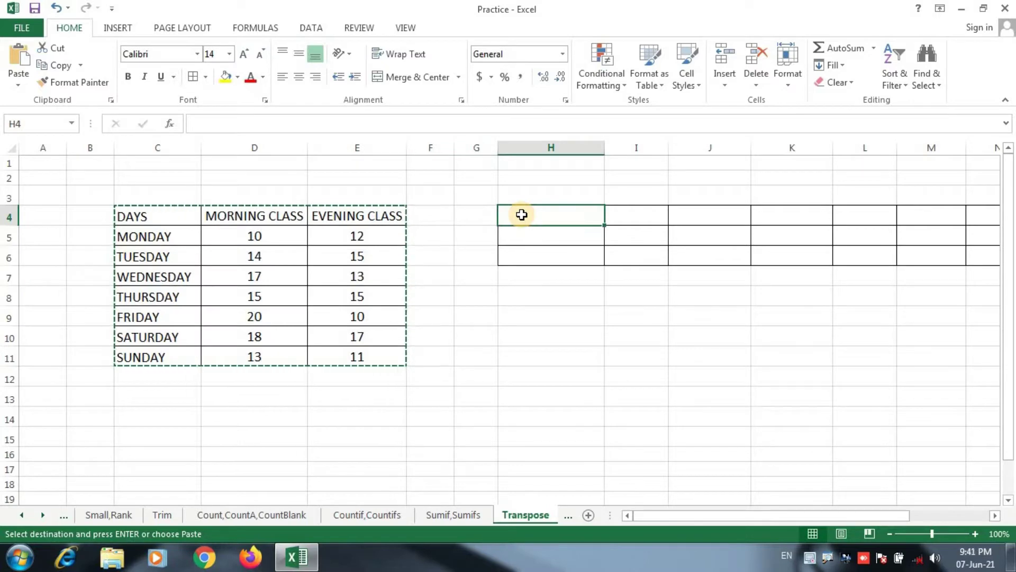
{"action": "left_click", "coordinate": [18, 86]}
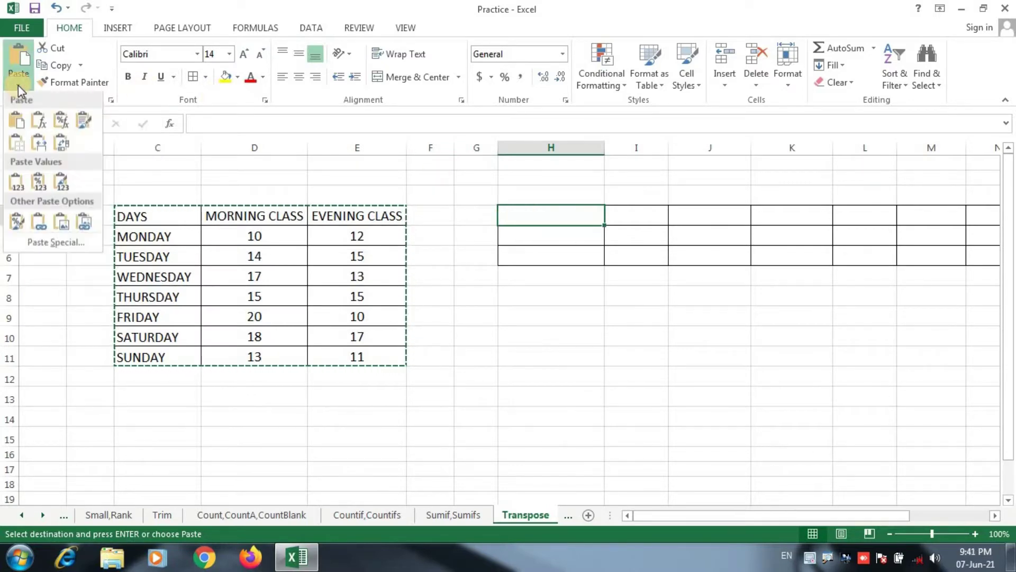
{"action": "left_click", "coordinate": [47, 243]}
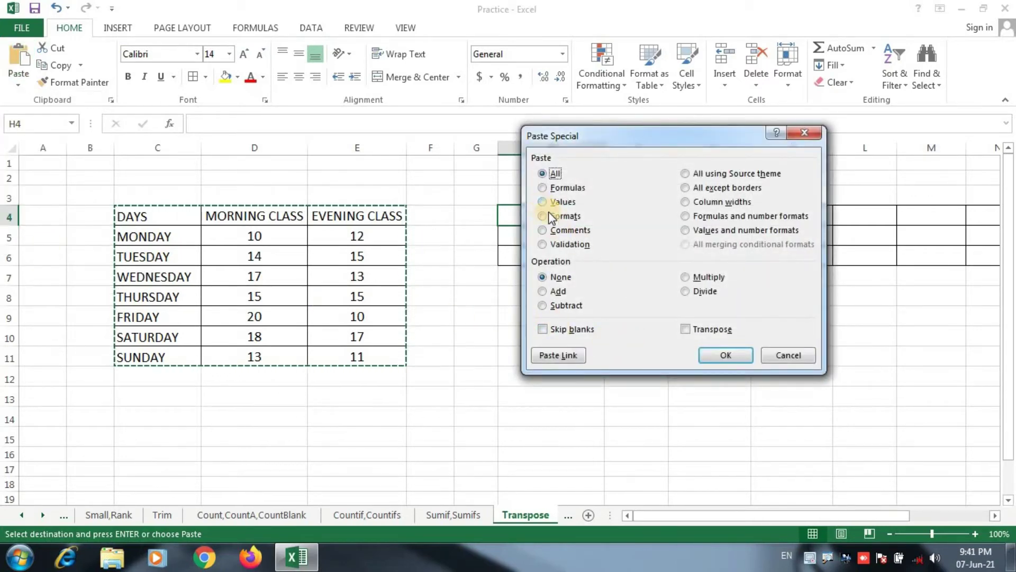
{"action": "left_click", "coordinate": [686, 330]}
{"action": "left_click", "coordinate": [724, 355]}
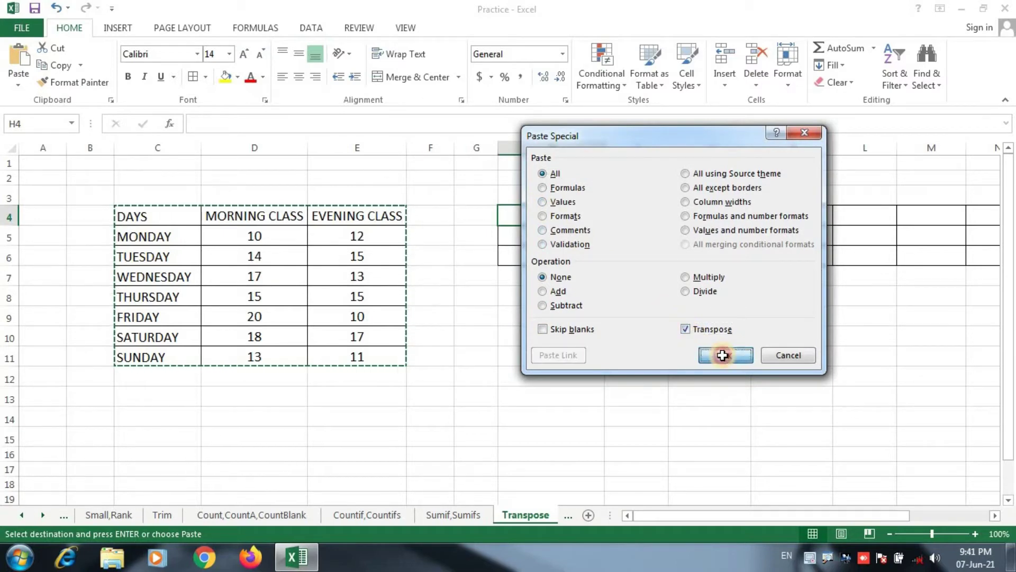
{"action": "left_click_drag", "start_coordinate": [650, 512], "coordinate": [625, 513]}
{"action": "left_click", "coordinate": [509, 334]}
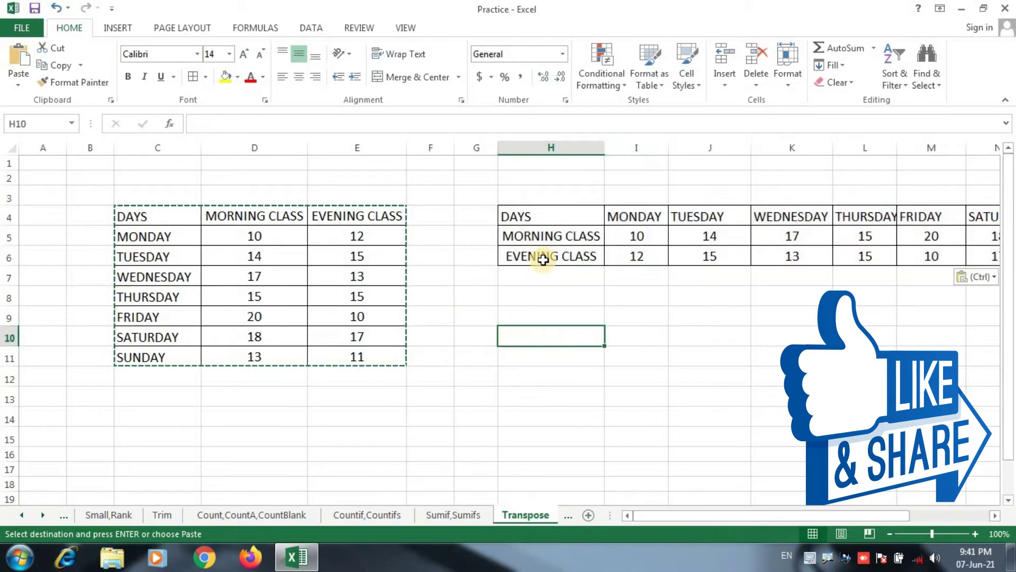
Delete the pasted values from the transposed range H4:O6
{"action": "left_click_drag", "start_coordinate": [518, 216], "coordinate": [870, 260]}
{"action": "key", "text": "Delete"}
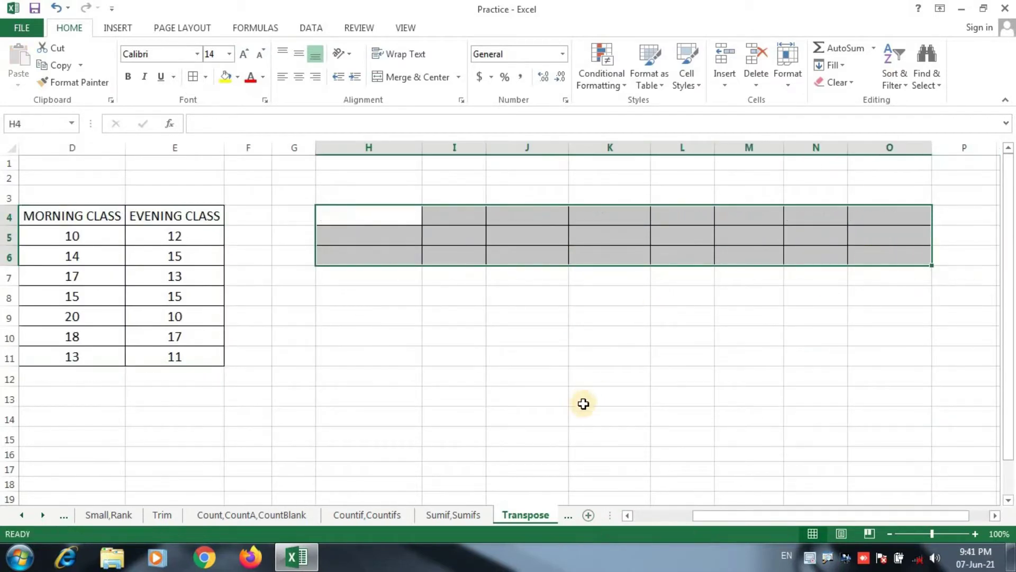
{"action": "left_click", "coordinate": [635, 429]}
{"action": "left_click_drag", "start_coordinate": [748, 519], "coordinate": [630, 515]}
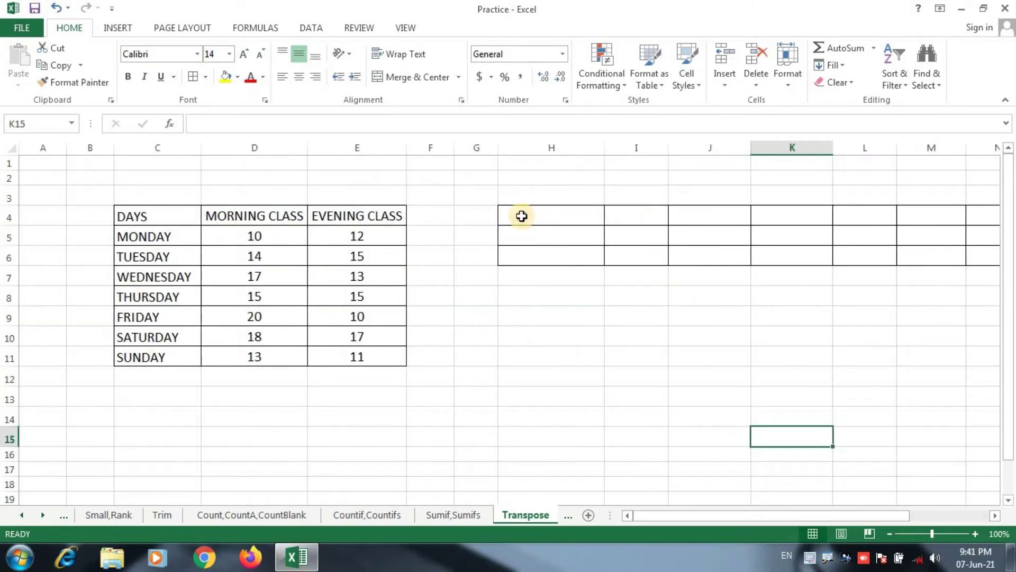
Enter =TRANSPOSE(C4:E11) as an array formula across the bordered range H4:O6
{"action": "left_click_drag", "start_coordinate": [521, 216], "coordinate": [779, 259]}
{"action": "left_click_drag", "start_coordinate": [739, 517], "coordinate": [536, 225]}
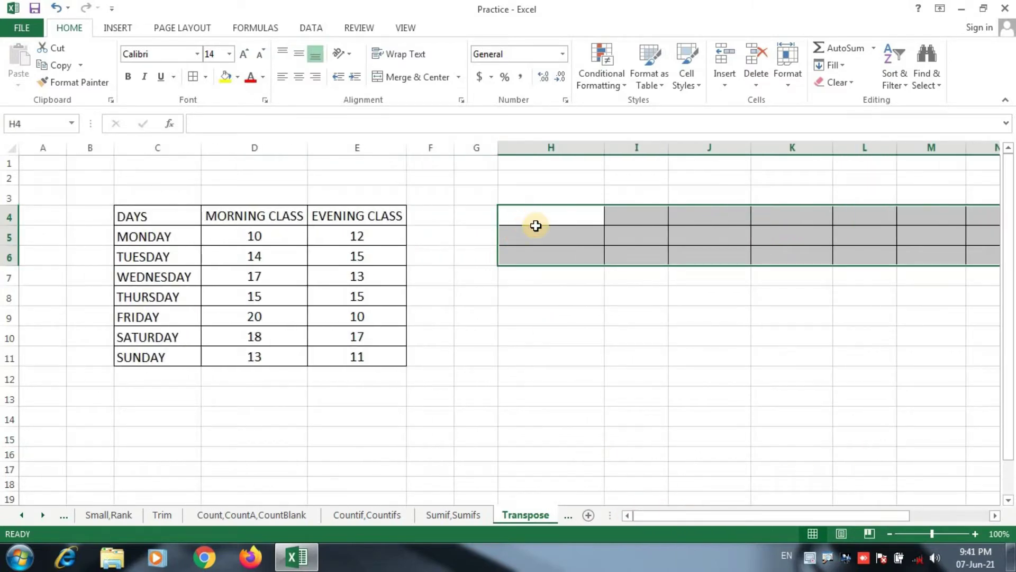
{"action": "type", "text": "=tra"}
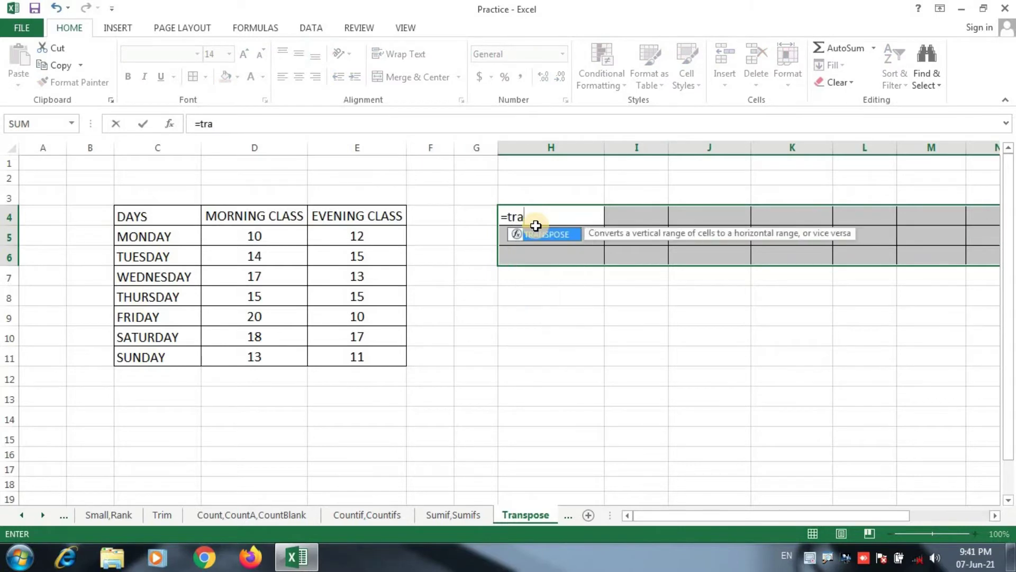
{"action": "key", "text": "Tab"}
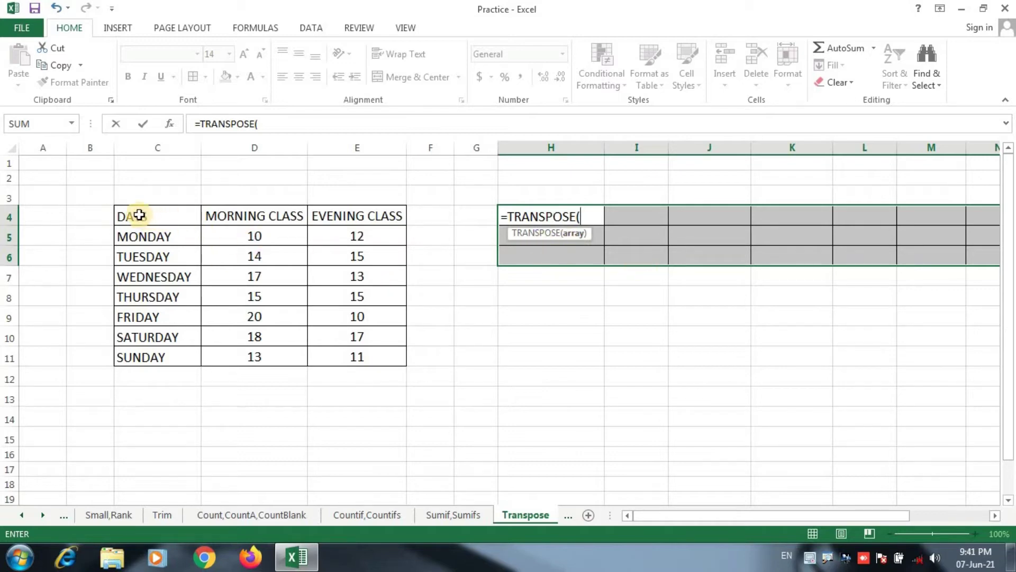
{"action": "left_click_drag", "start_coordinate": [138, 215], "coordinate": [360, 358]}
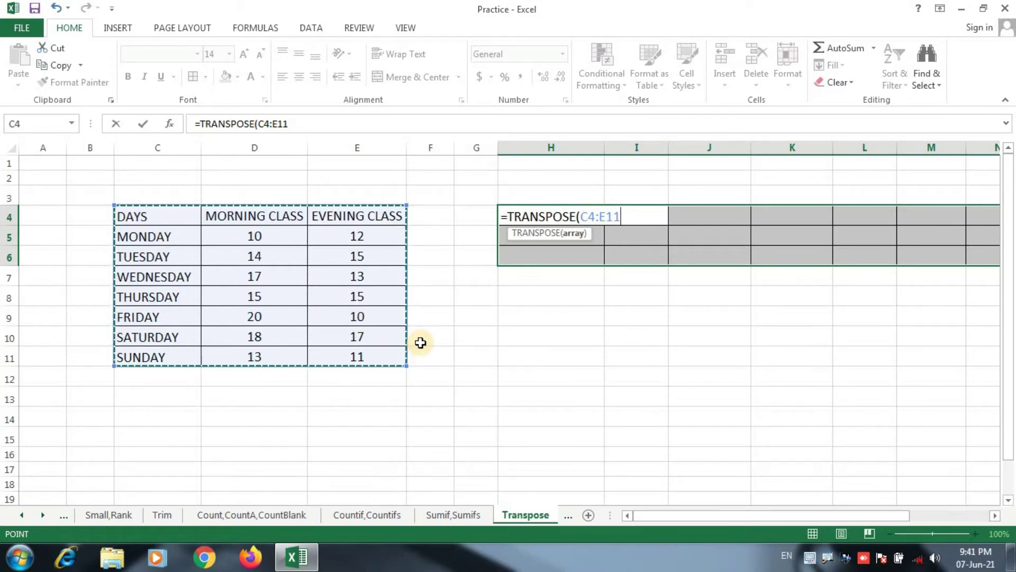
{"action": "type", "text": ")"}
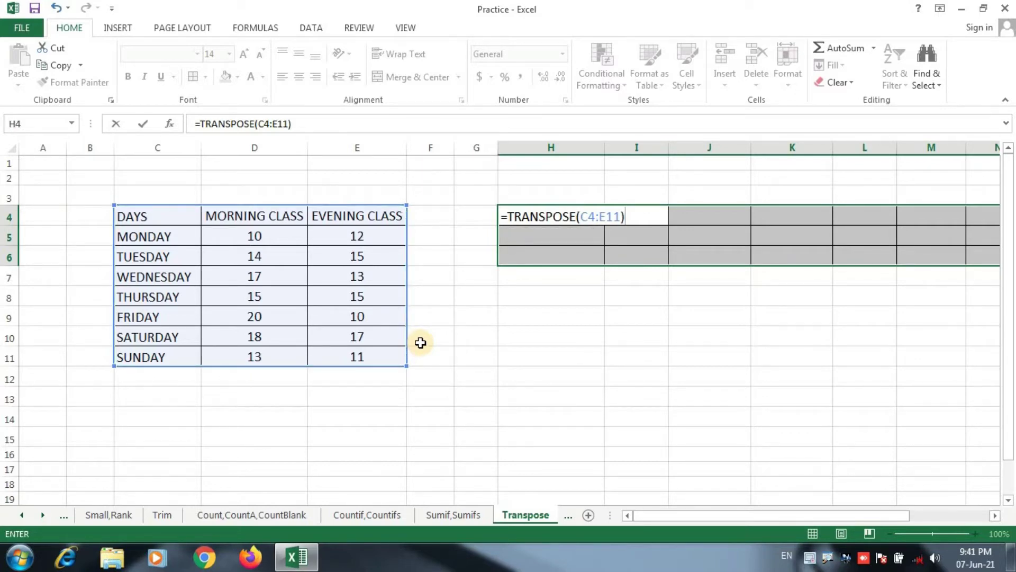
{"action": "key", "text": "ctrl+shift+Return"}
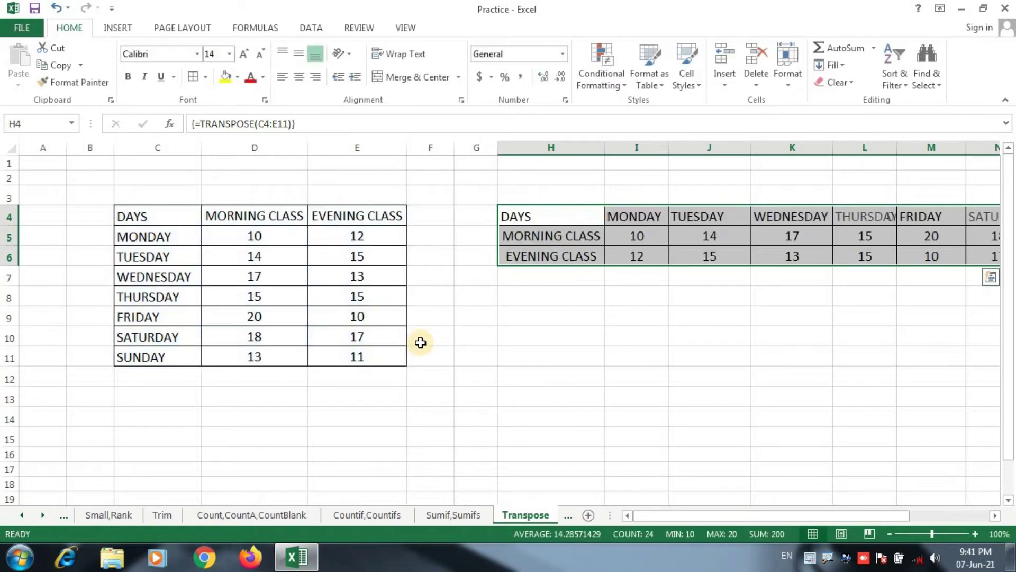
Compare the original table's headers with the transposed table and inspect the array formula in its cells
{"action": "left_click", "coordinate": [638, 444]}
{"action": "left_click_drag", "start_coordinate": [652, 511], "coordinate": [630, 516]}
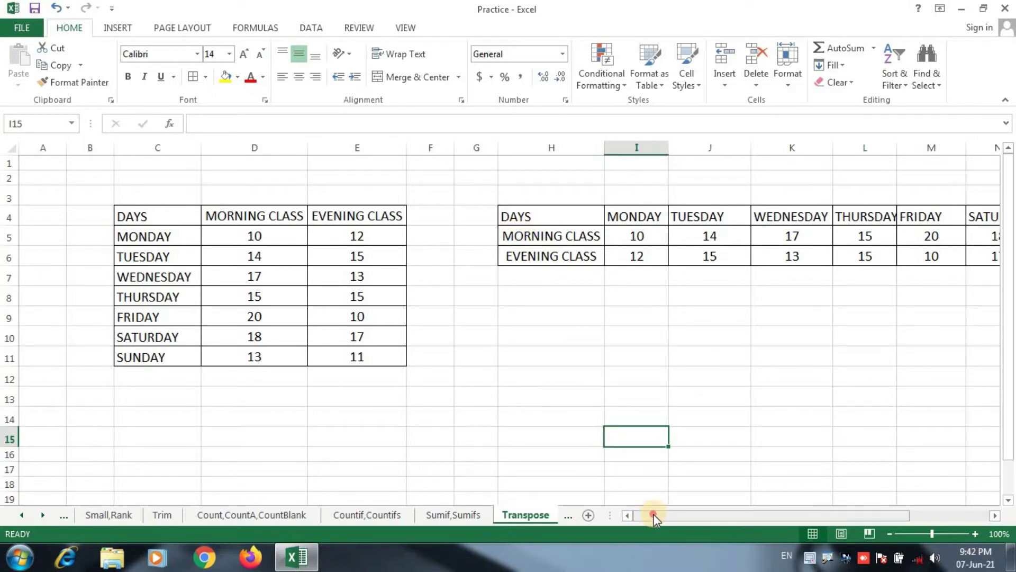
{"action": "mouse_move", "coordinate": [654, 515]}
{"action": "left_mouse_down"}
{"action": "mouse_move", "coordinate": [744, 516]}
{"action": "mouse_move", "coordinate": [647, 517]}
{"action": "left_mouse_up"}
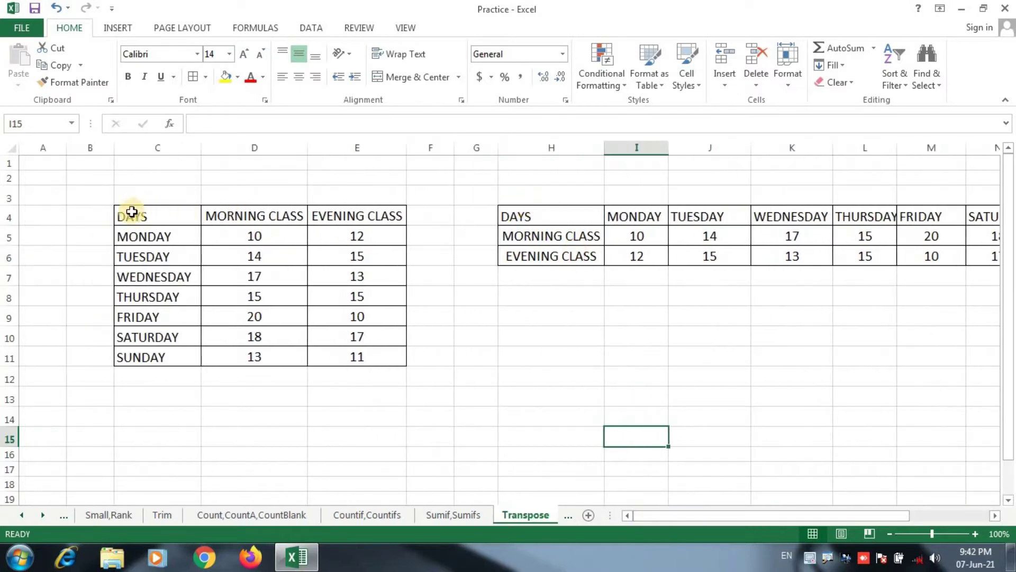
{"action": "left_click_drag", "start_coordinate": [147, 217], "coordinate": [338, 217]}
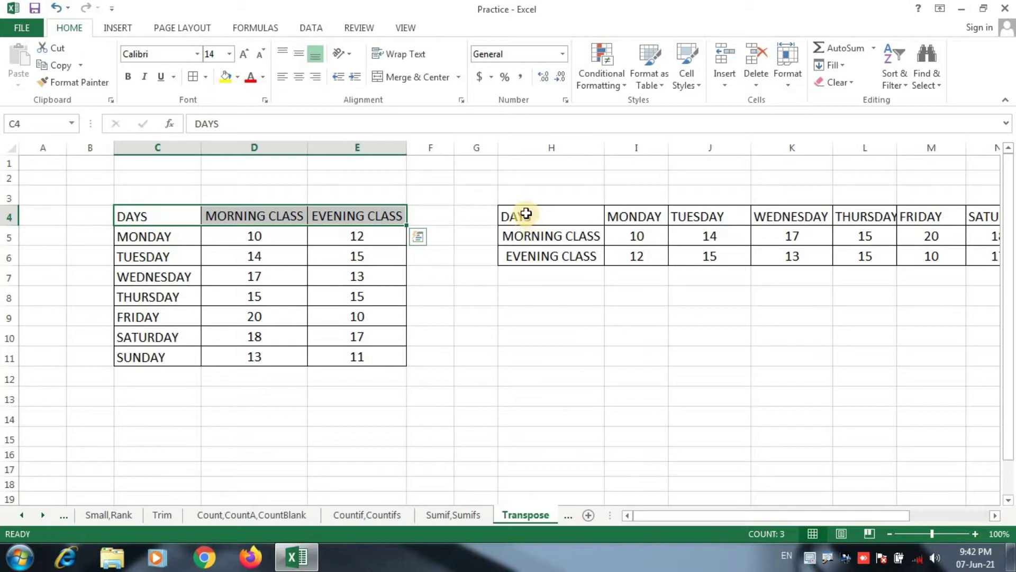
{"action": "left_click_drag", "start_coordinate": [528, 217], "coordinate": [524, 254]}
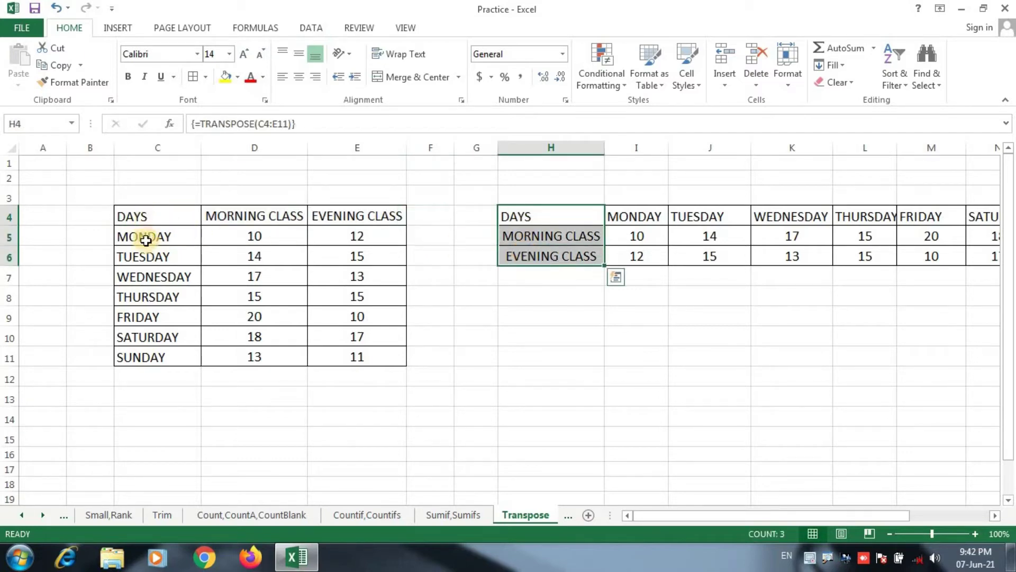
{"action": "left_click_drag", "start_coordinate": [668, 520], "coordinate": [752, 517]}
{"action": "left_click_drag", "start_coordinate": [297, 212], "coordinate": [758, 216]}
{"action": "left_click_drag", "start_coordinate": [225, 211], "coordinate": [776, 263]}
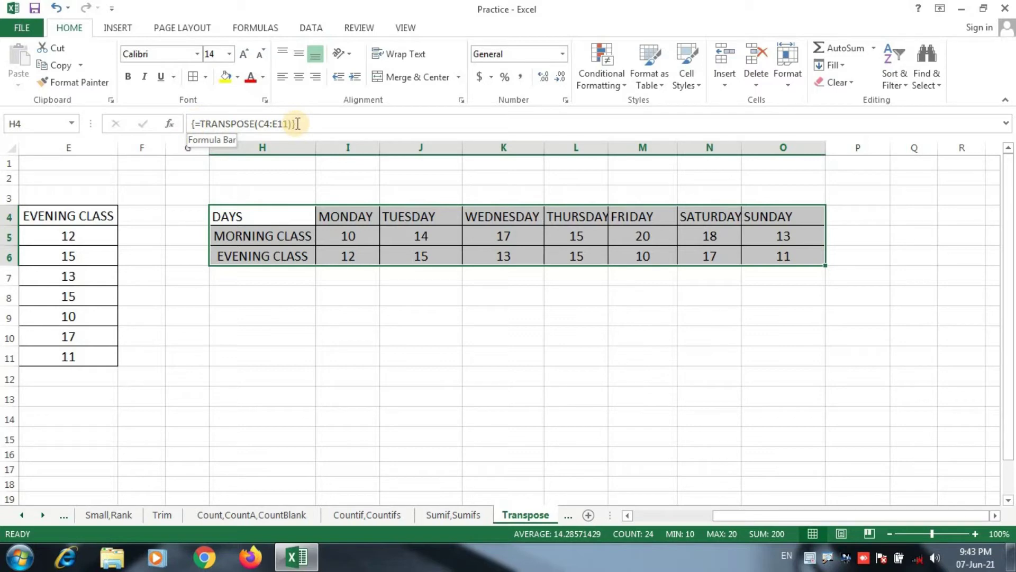
{"action": "left_click", "coordinate": [344, 239]}
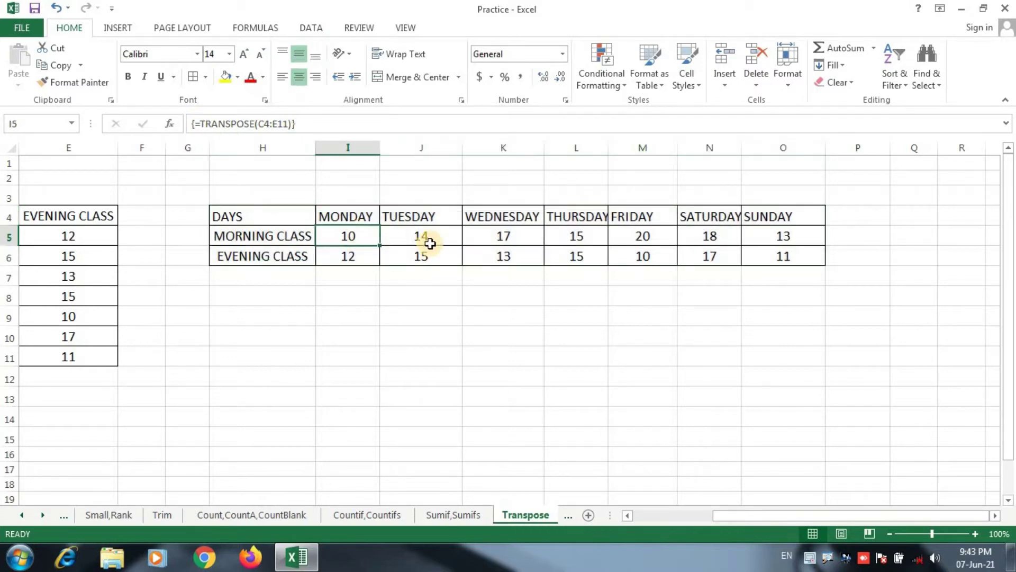
Try to delete only parts of the transposed array, first cell I5 and the range J4:L5
{"action": "left_click_drag", "start_coordinate": [393, 247], "coordinate": [353, 245]}
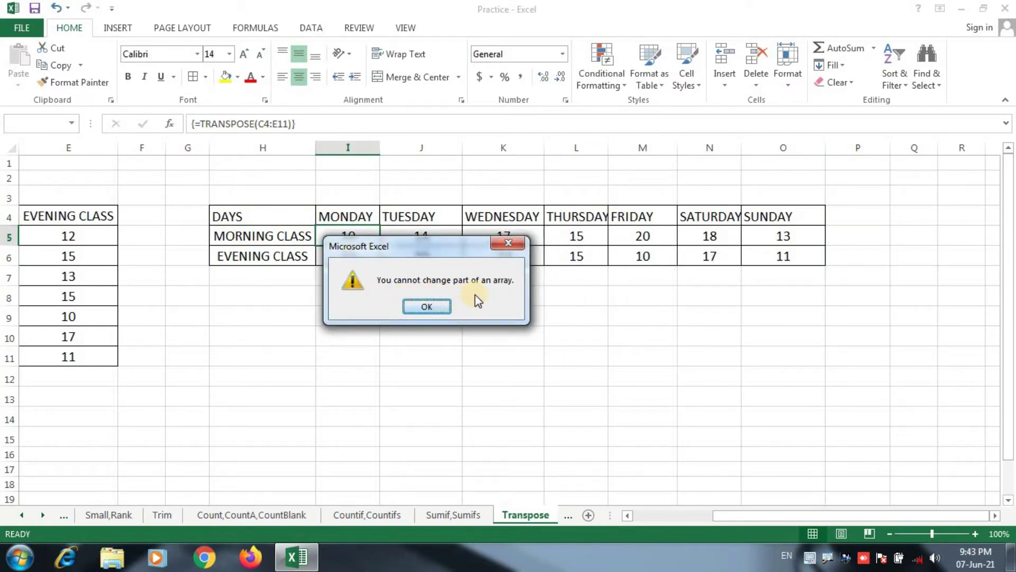
{"action": "left_click_drag", "start_coordinate": [401, 246], "coordinate": [431, 282]}
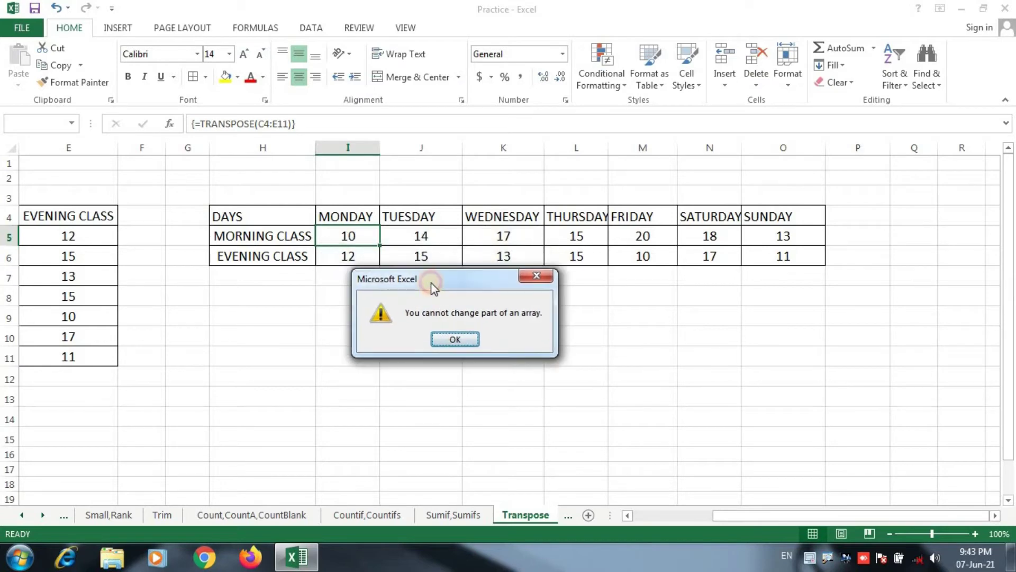
{"action": "left_click", "coordinate": [459, 339]}
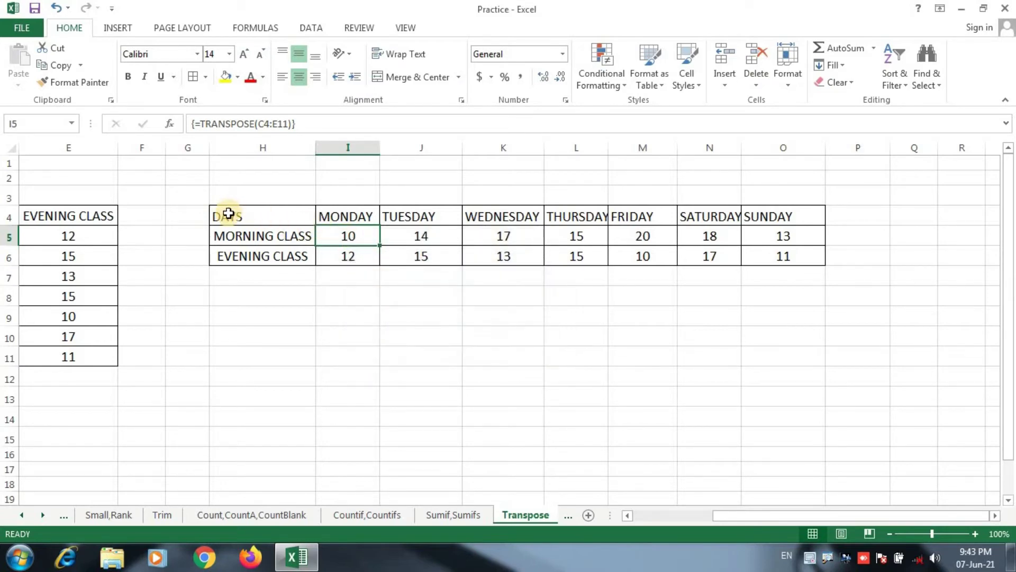
{"action": "left_click_drag", "start_coordinate": [422, 218], "coordinate": [583, 238]}
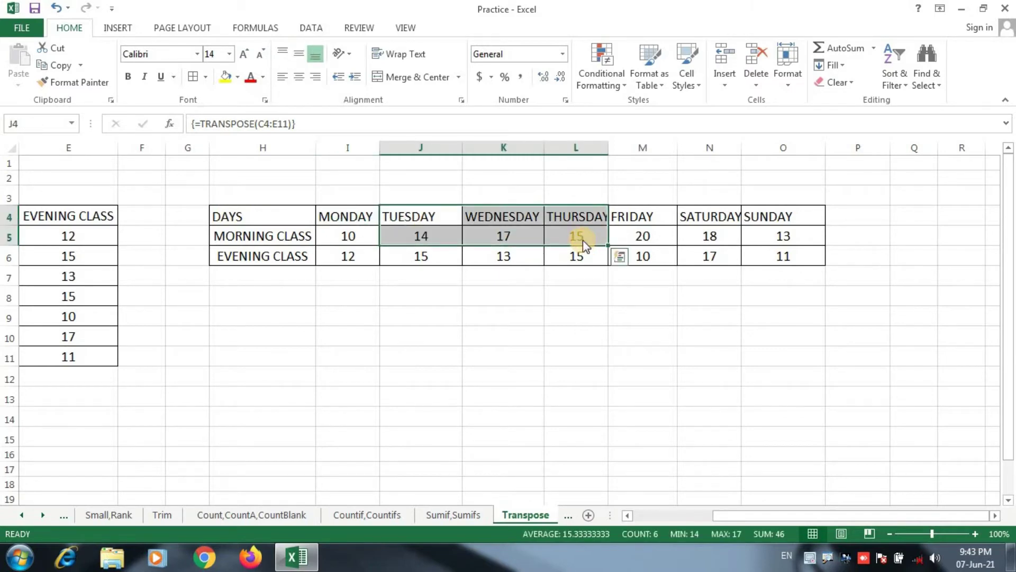
{"action": "key", "text": "Delete"}
{"action": "left_click", "coordinate": [511, 316]}
{"action": "left_click", "coordinate": [414, 298]}
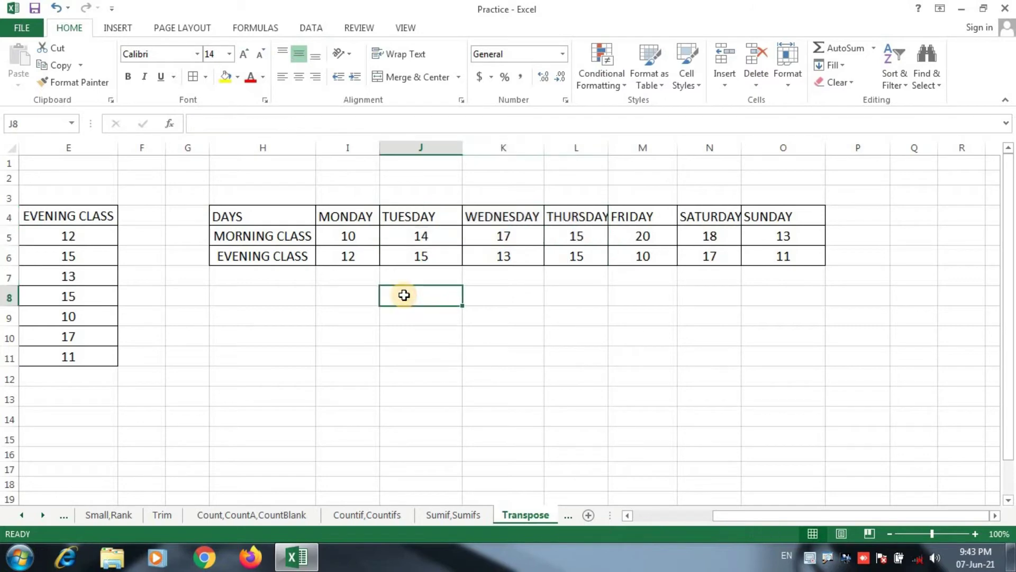
Delete the whole TRANSPOSE array from the range H4:O6
{"action": "left_click_drag", "start_coordinate": [230, 214], "coordinate": [773, 255]}
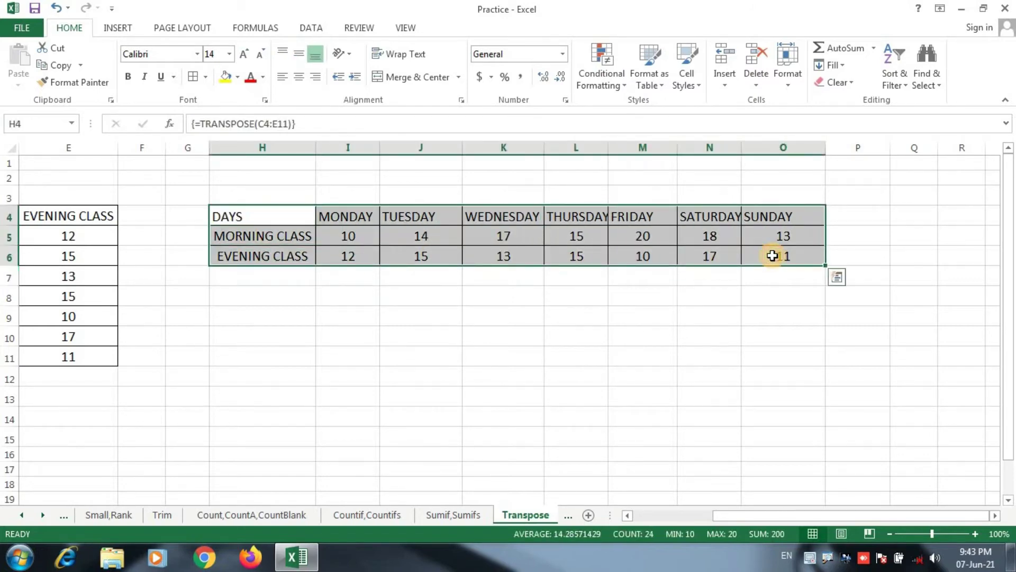
{"action": "key", "text": "Delete"}
{"action": "left_click", "coordinate": [658, 386]}
Enter =TRANSPOSE(C4:E11) as an array formula across the oversized range H4:R14 and inspect the surplus cells around the table
{"action": "scroll", "coordinate": [528, 221], "scroll_direction": "left", "scroll_amount": 2}
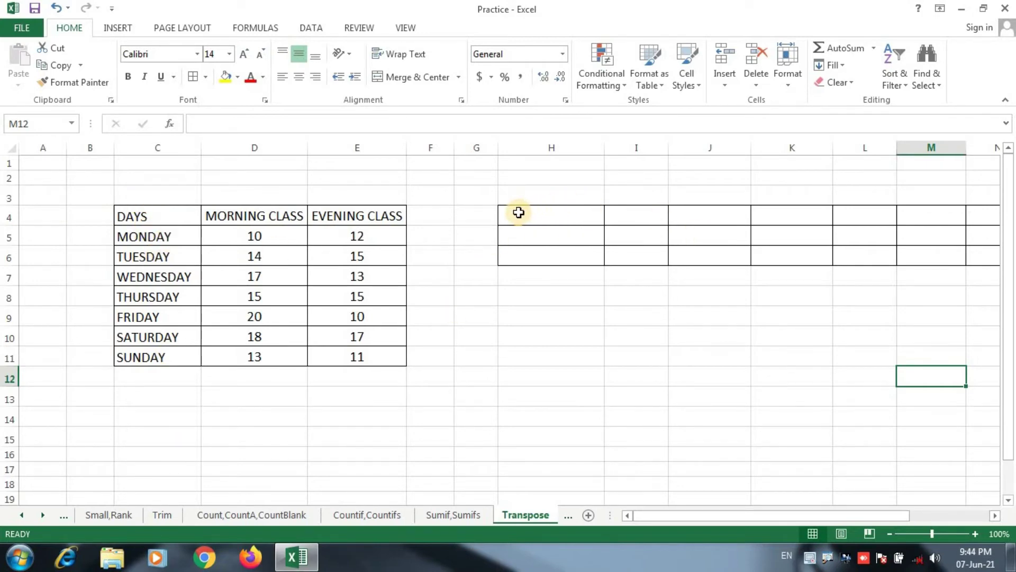
{"action": "left_click_drag", "start_coordinate": [518, 212], "coordinate": [874, 339]}
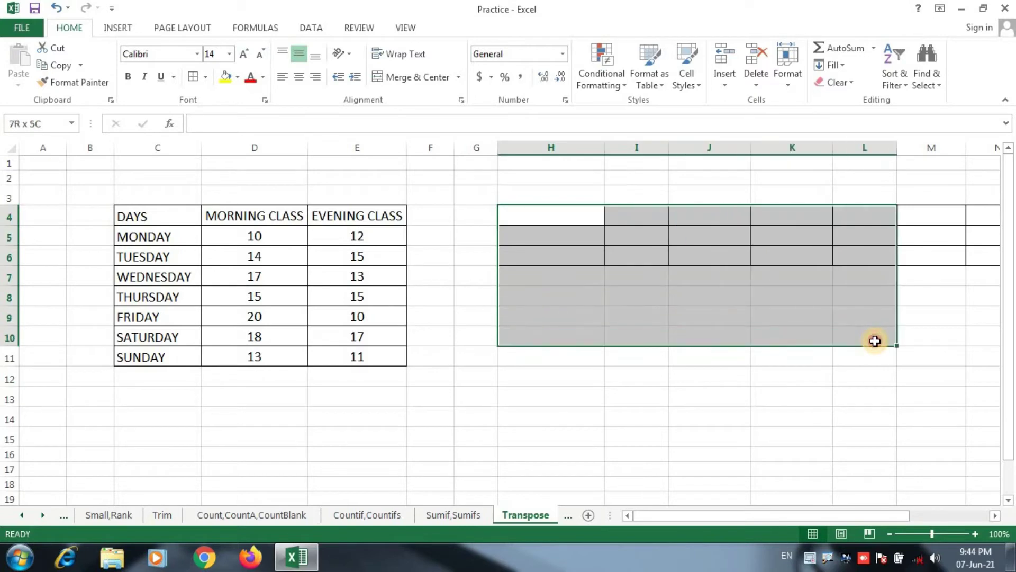
{"action": "left_click_drag", "start_coordinate": [1011, 364], "coordinate": [940, 408]}
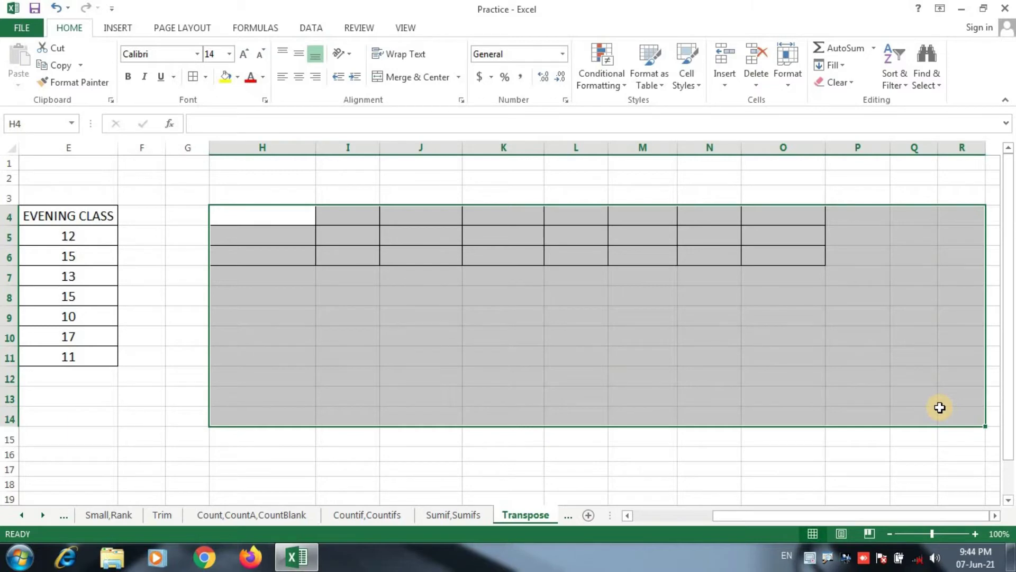
{"action": "type", "text": "=tra"}
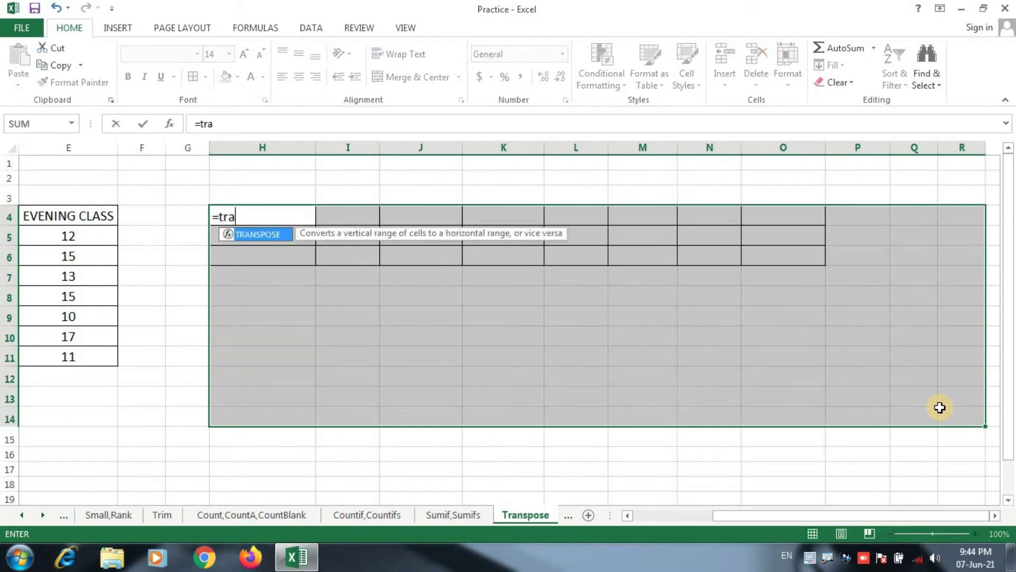
{"action": "key", "text": "Tab"}
{"action": "left_click_drag", "start_coordinate": [794, 516], "coordinate": [639, 525]}
{"action": "left_click_drag", "start_coordinate": [132, 216], "coordinate": [355, 361]}
{"action": "type", "text": ")"}
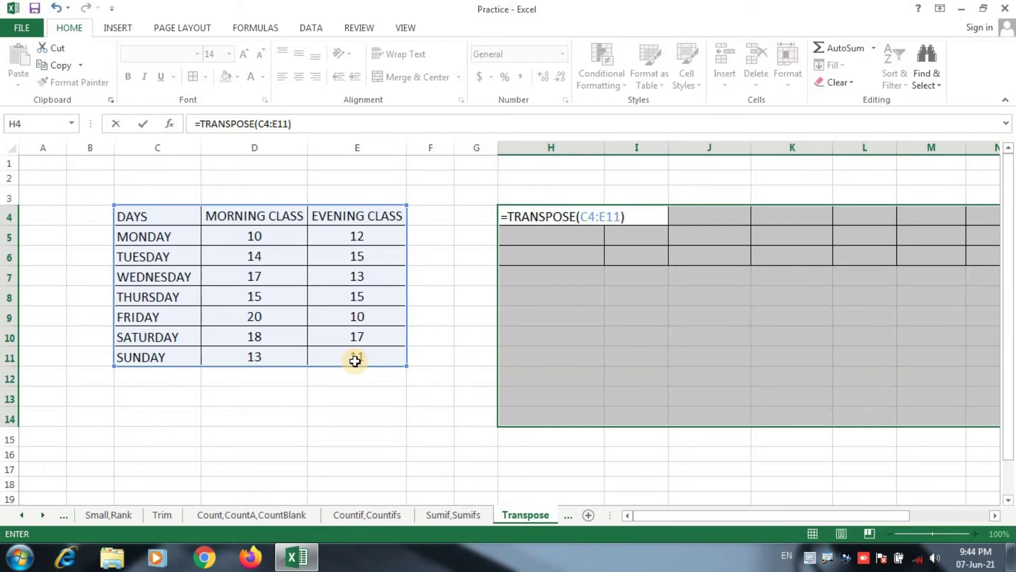
{"action": "key", "text": "ctrl+shift+Return"}
{"action": "left_click", "coordinate": [551, 377]}
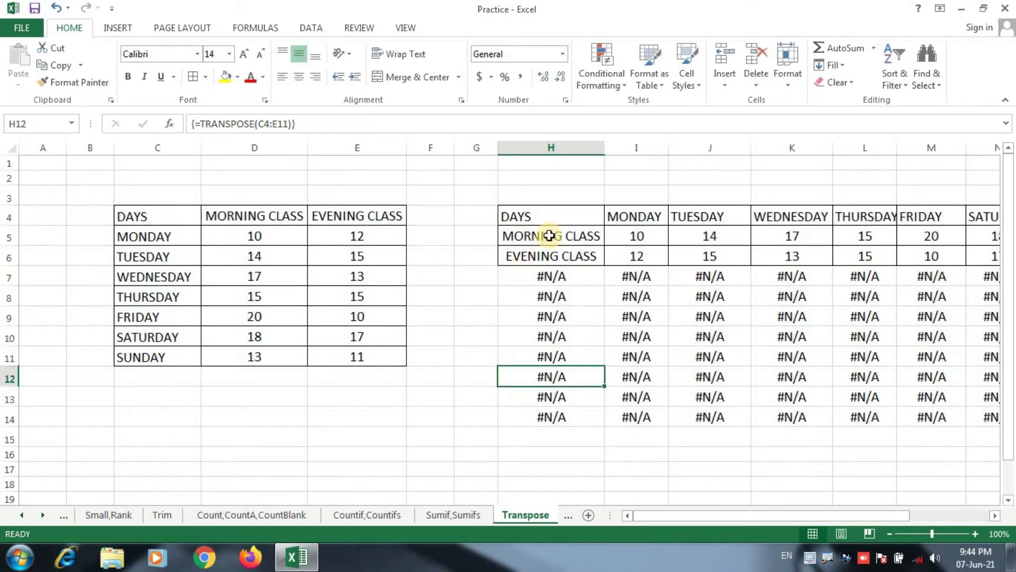
{"action": "left_click_drag", "start_coordinate": [652, 516], "coordinate": [605, 206]}
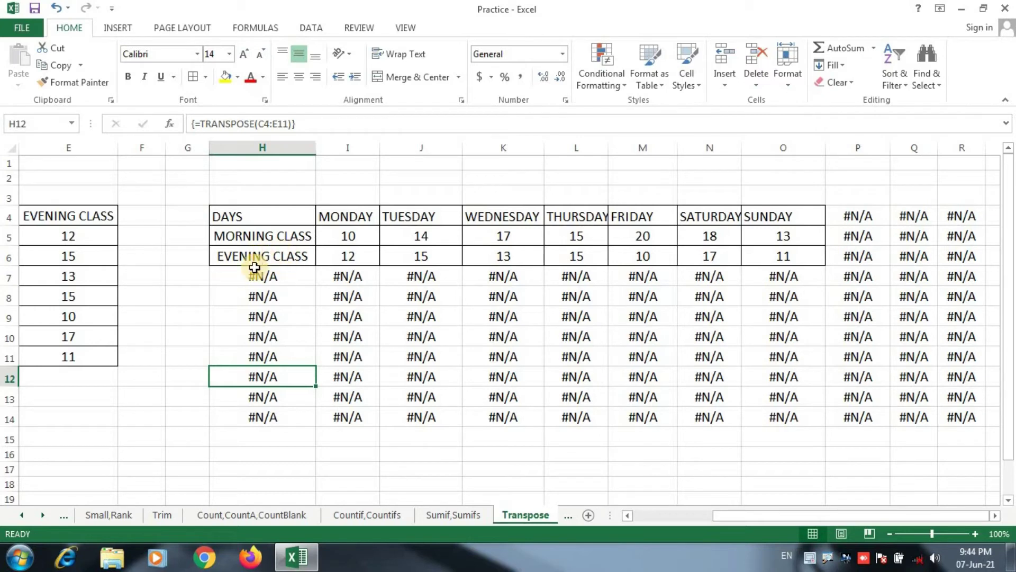
{"action": "left_click_drag", "start_coordinate": [856, 213], "coordinate": [950, 408]}
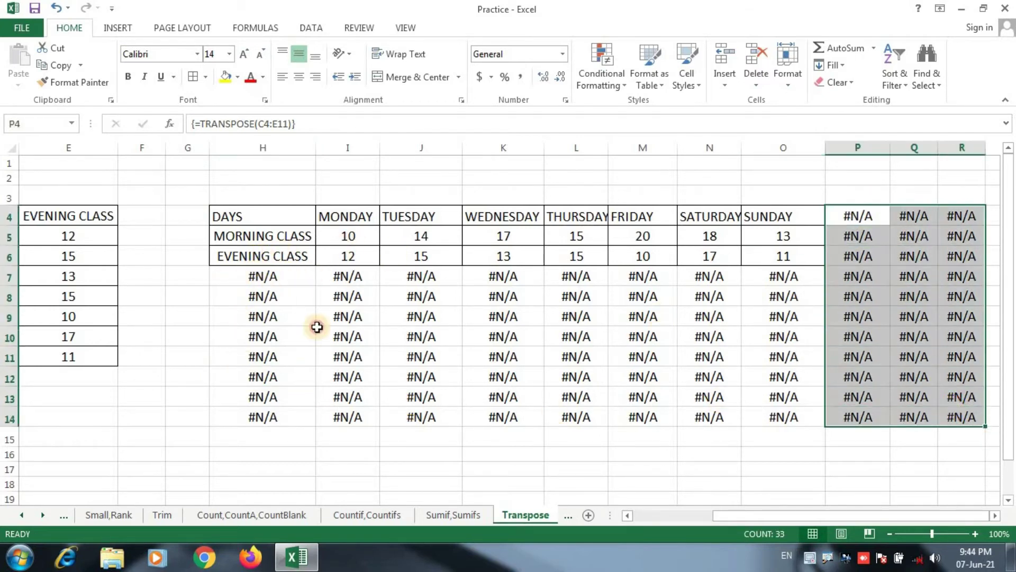
{"action": "left_click_drag", "start_coordinate": [262, 276], "coordinate": [844, 416]}
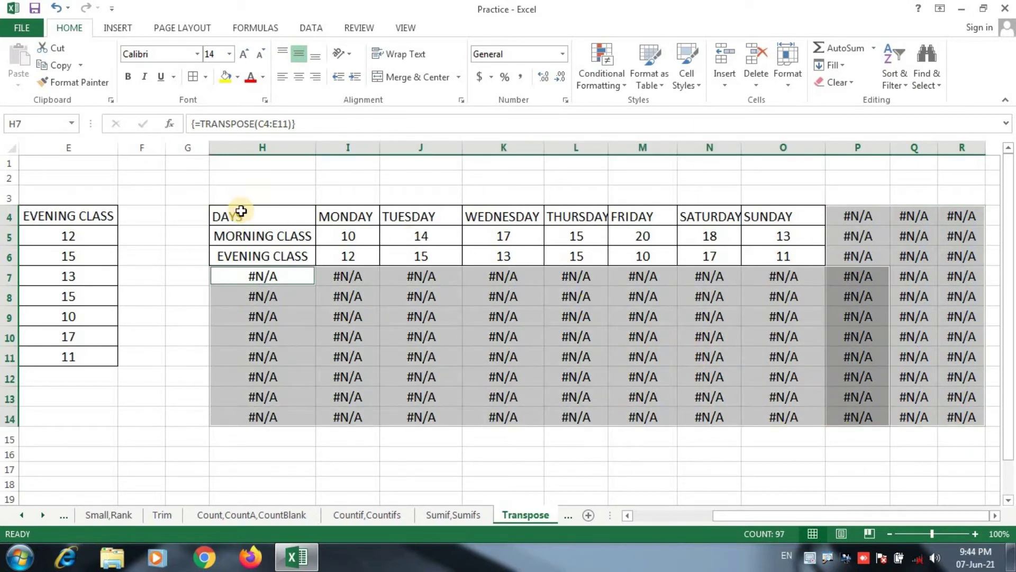
Fill the transposed table in H4:O6 with yellow
{"action": "left_click_drag", "start_coordinate": [241, 211], "coordinate": [787, 263]}
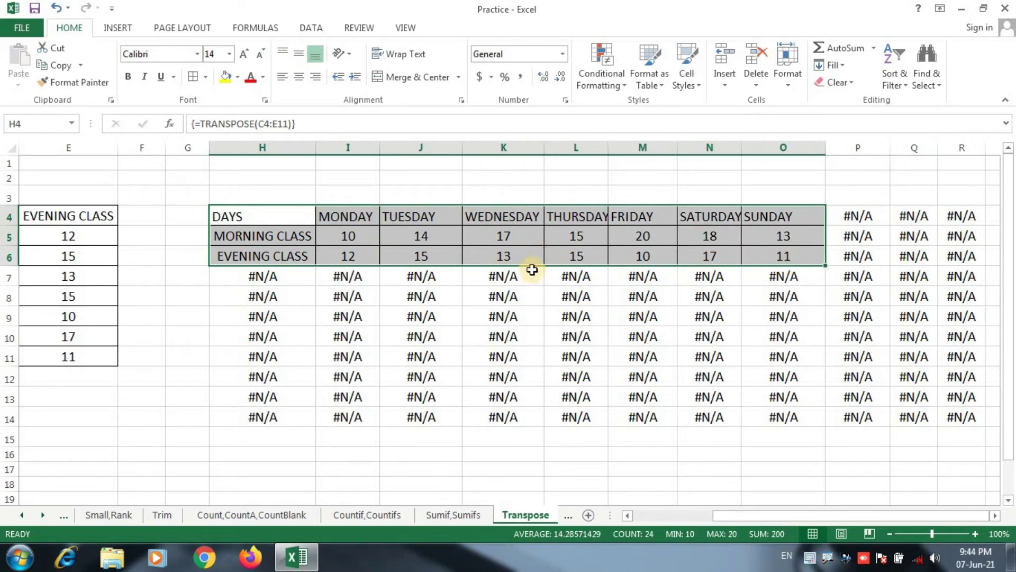
{"action": "left_click", "coordinate": [230, 84]}
{"action": "left_click", "coordinate": [421, 356]}
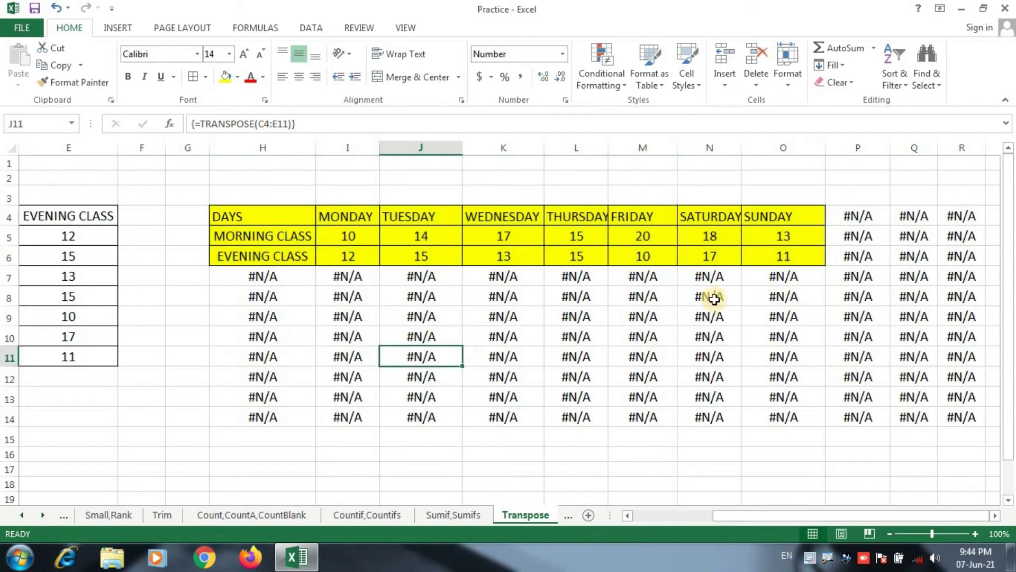
Try to delete only the H4:Q14 part of the oversized array
{"action": "left_click_drag", "start_coordinate": [235, 211], "coordinate": [930, 411]}
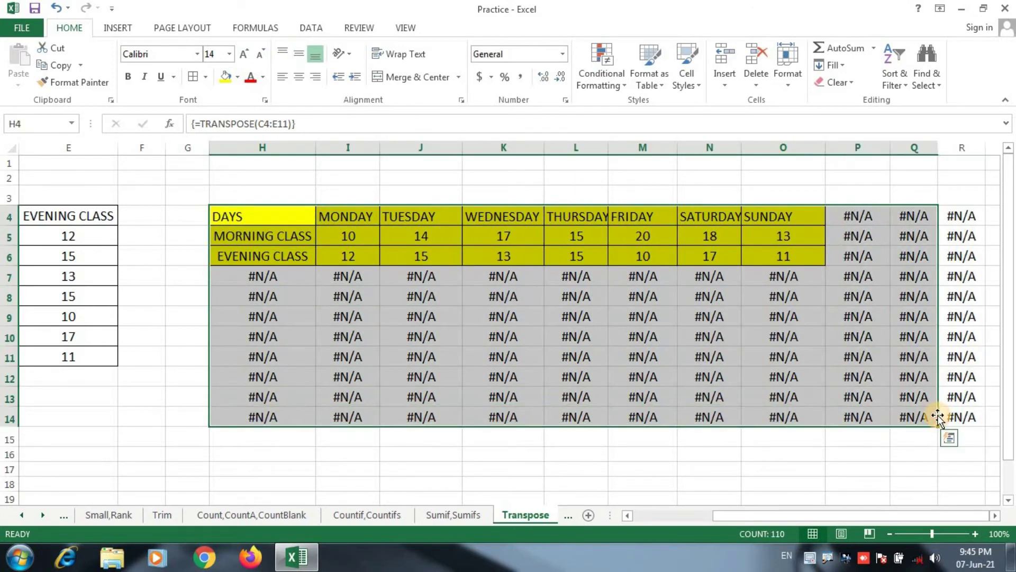
{"action": "key", "text": "Delete"}
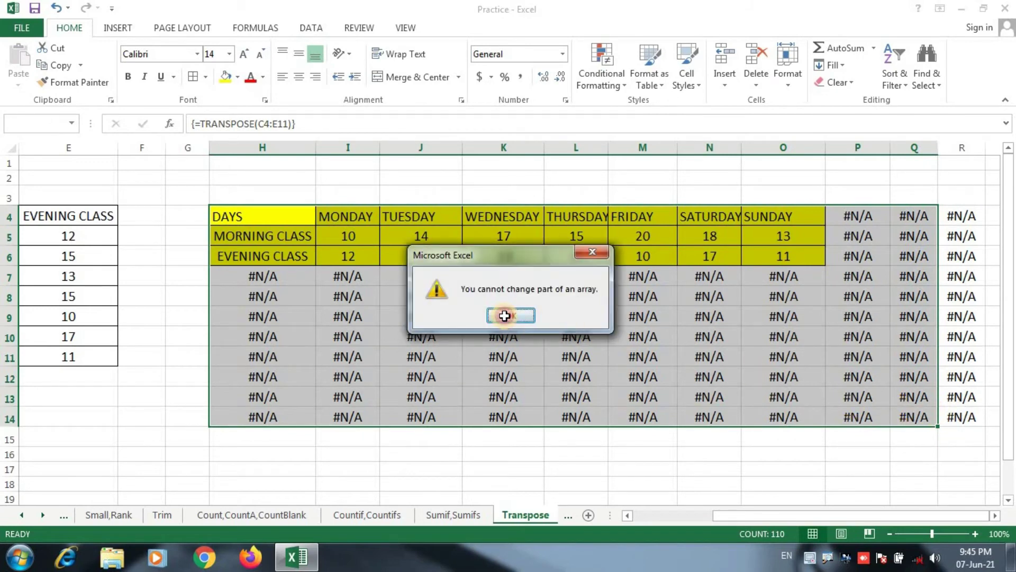
{"action": "left_click", "coordinate": [510, 316]}
{"action": "left_click", "coordinate": [576, 337]}
Delete the contents of H3:R15 so the selection covers the entire oversized array
{"action": "left_click_drag", "start_coordinate": [225, 192], "coordinate": [938, 416]}
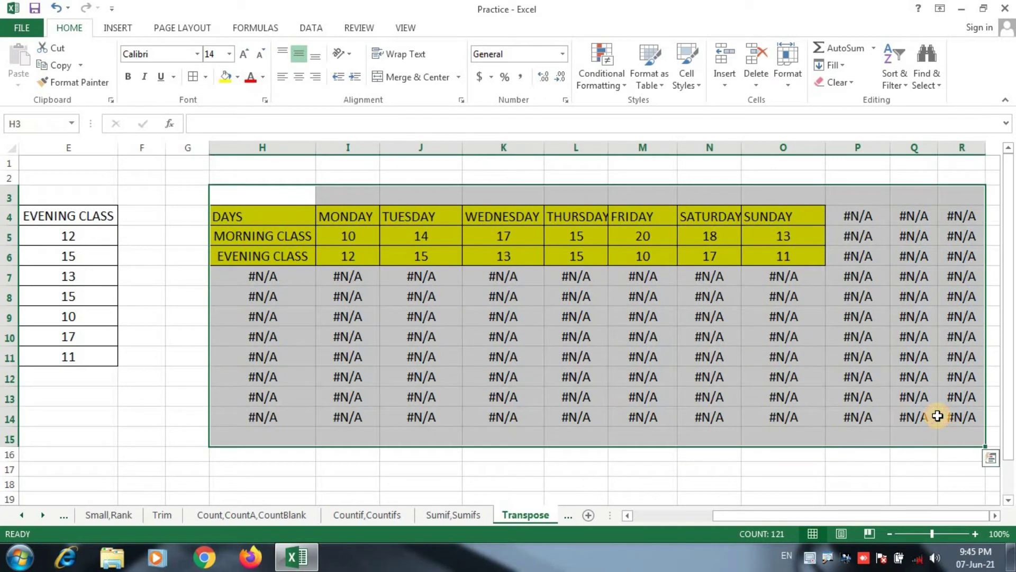
{"action": "key", "text": "Delete"}
{"action": "left_click", "coordinate": [469, 390]}
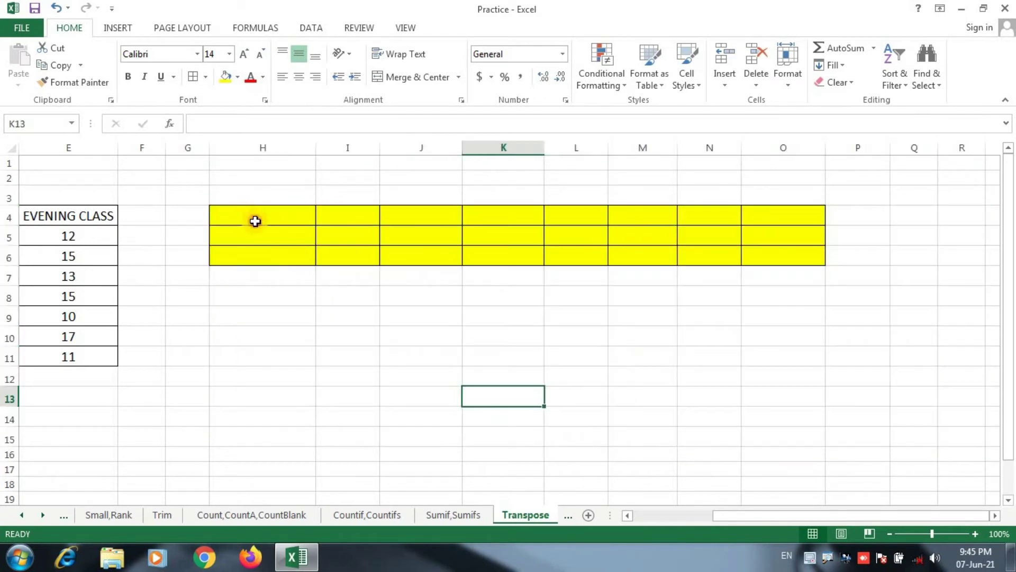
Enter =TRANSPOSE(C4:E11) as an array formula across the yellow bordered range H4:O6
{"action": "left_click_drag", "start_coordinate": [255, 221], "coordinate": [767, 263]}
{"action": "left_click_drag", "start_coordinate": [743, 516], "coordinate": [479, 225]}
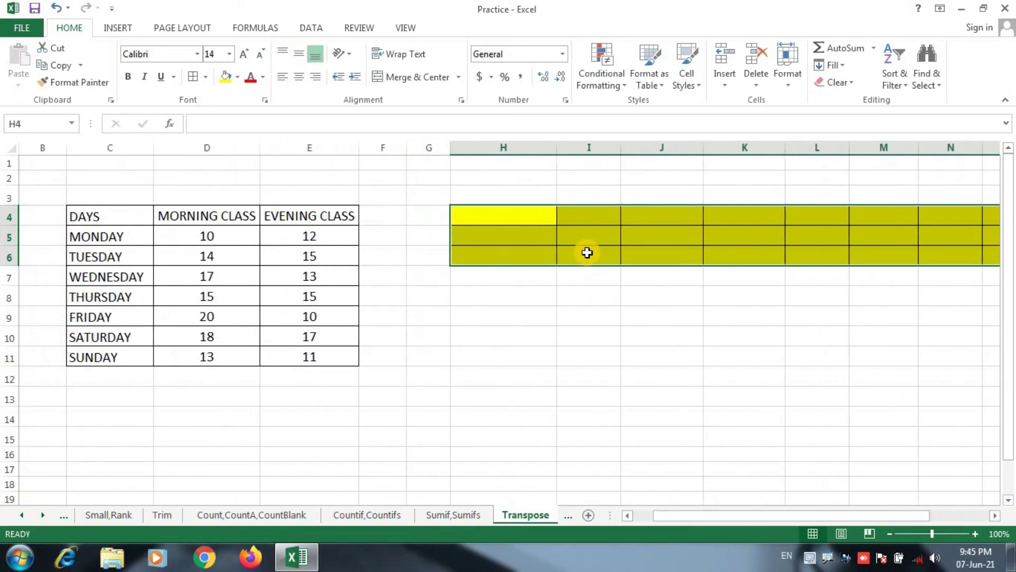
{"action": "type", "text": "=tra"}
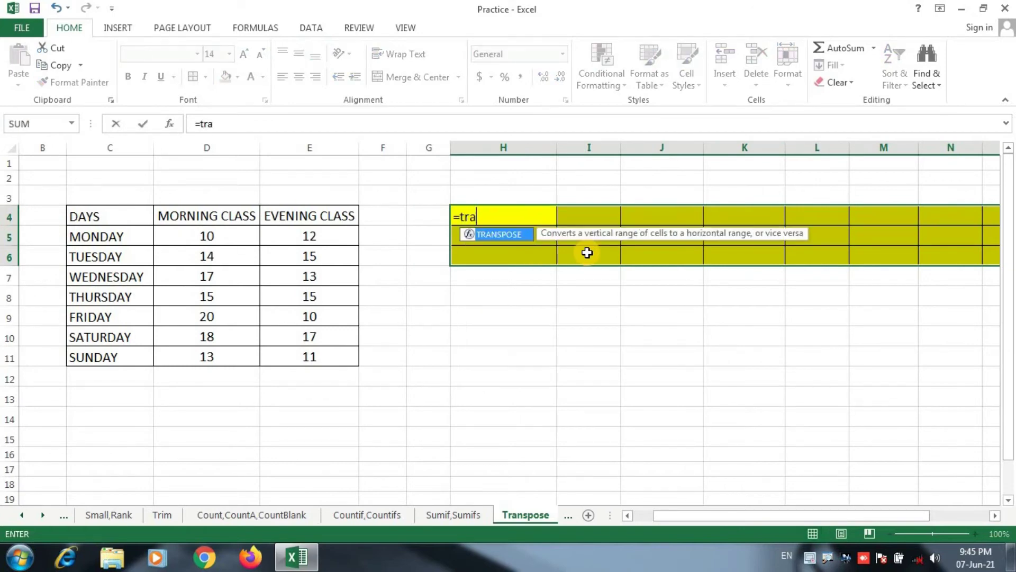
{"action": "type", "text": "ns"}
{"action": "key", "text": "Tab"}
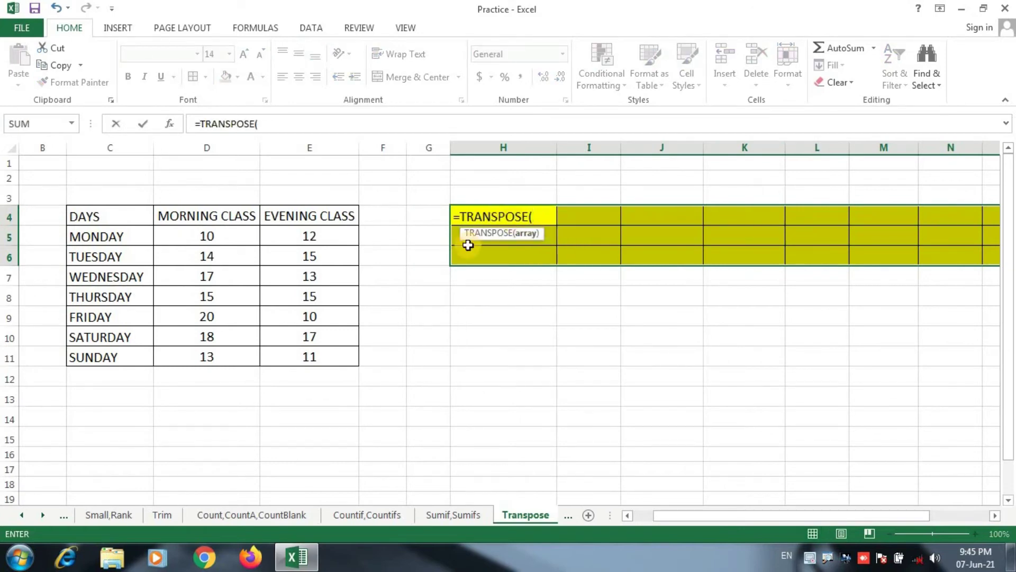
{"action": "left_click_drag", "start_coordinate": [80, 217], "coordinate": [335, 344]}
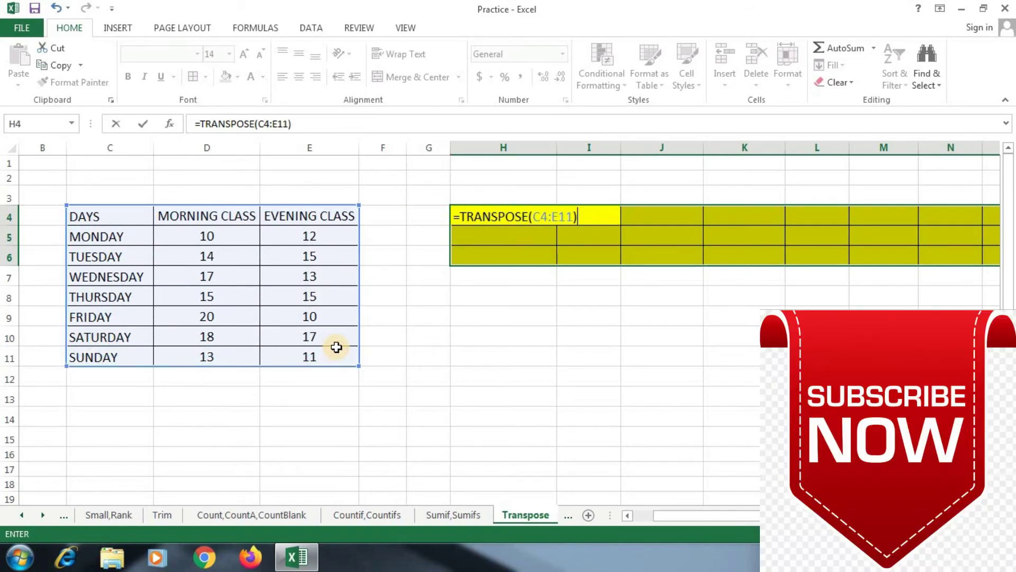
{"action": "type", "text": ")"}
{"action": "key", "text": "ctrl+shift+Return"}
{"action": "left_click", "coordinate": [662, 484]}
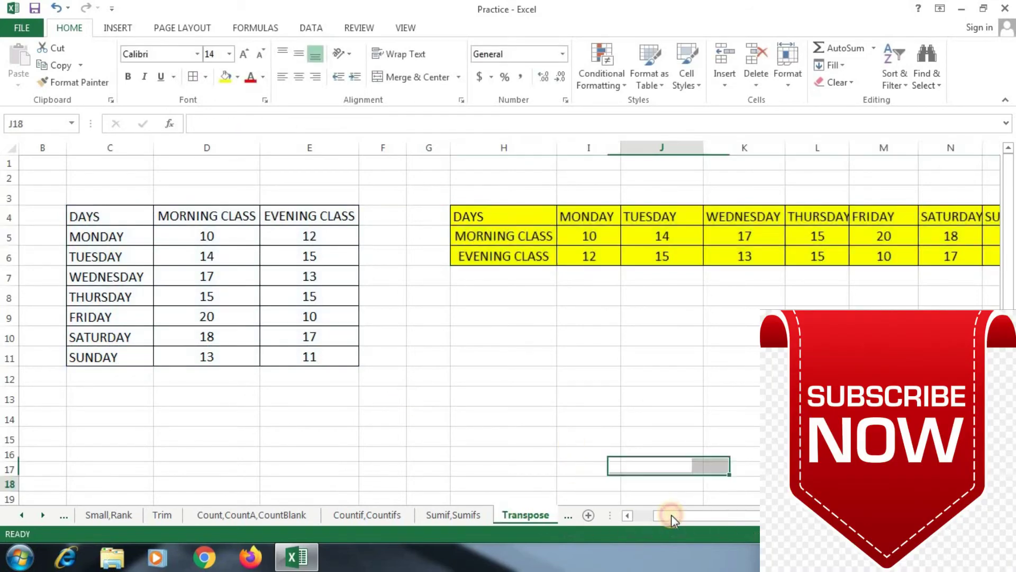
Compare the original class table in C4:E11 with the yellow transposed table
{"action": "left_click_drag", "start_coordinate": [705, 518], "coordinate": [765, 518]}
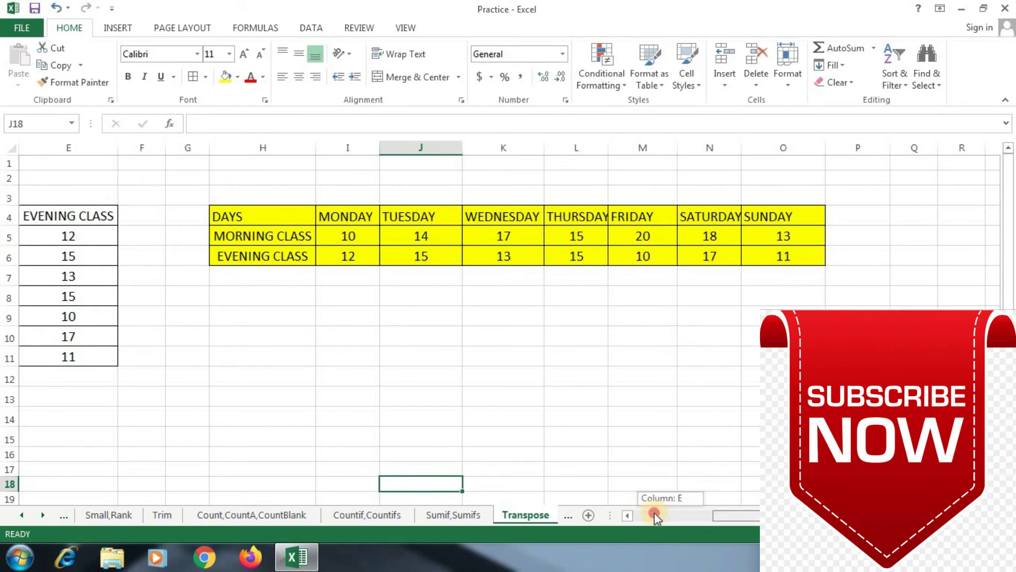
{"action": "left_click_drag", "start_coordinate": [654, 516], "coordinate": [641, 516]}
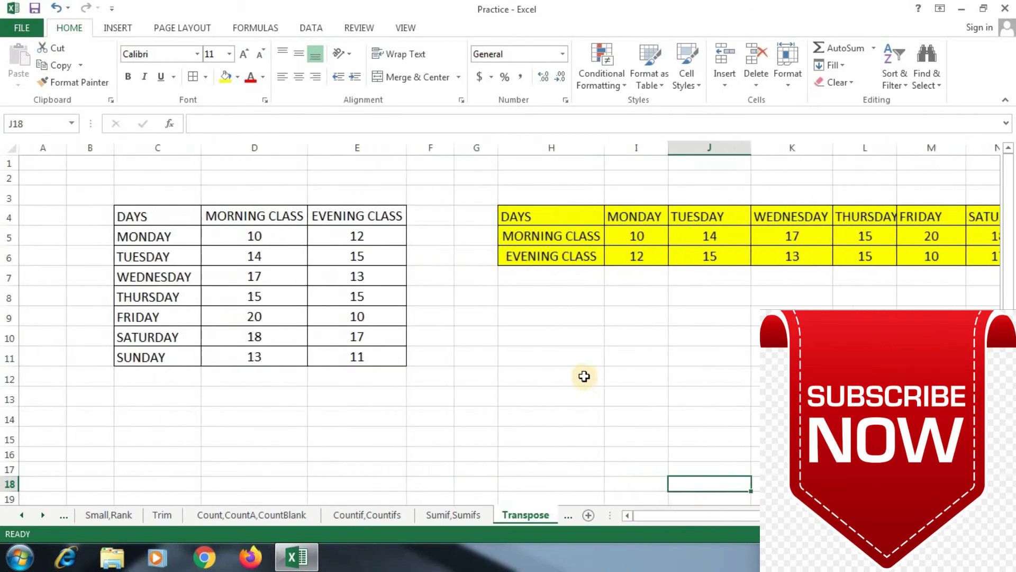
{"action": "left_click", "coordinate": [566, 351]}
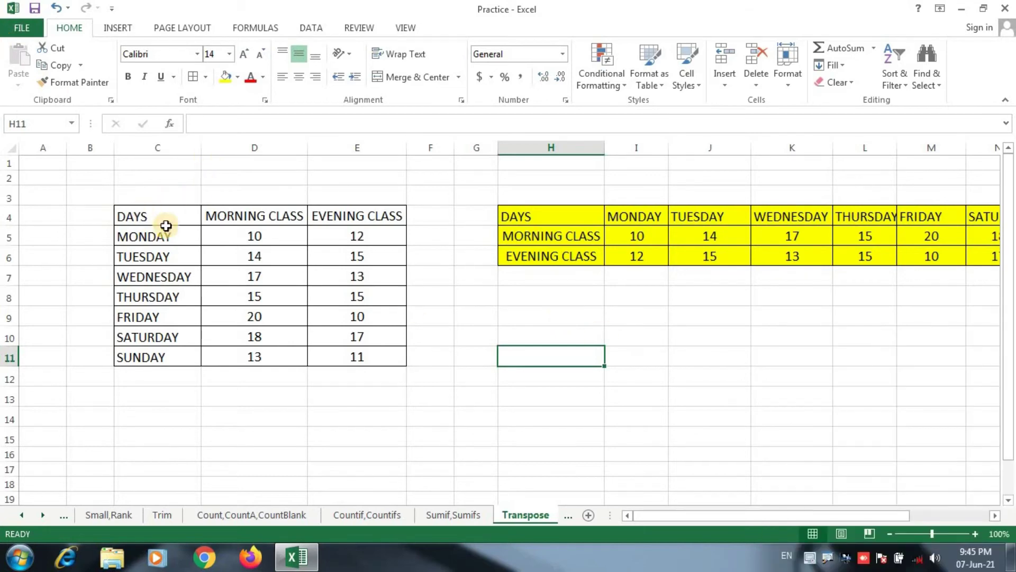
{"action": "left_click_drag", "start_coordinate": [161, 218], "coordinate": [363, 355]}
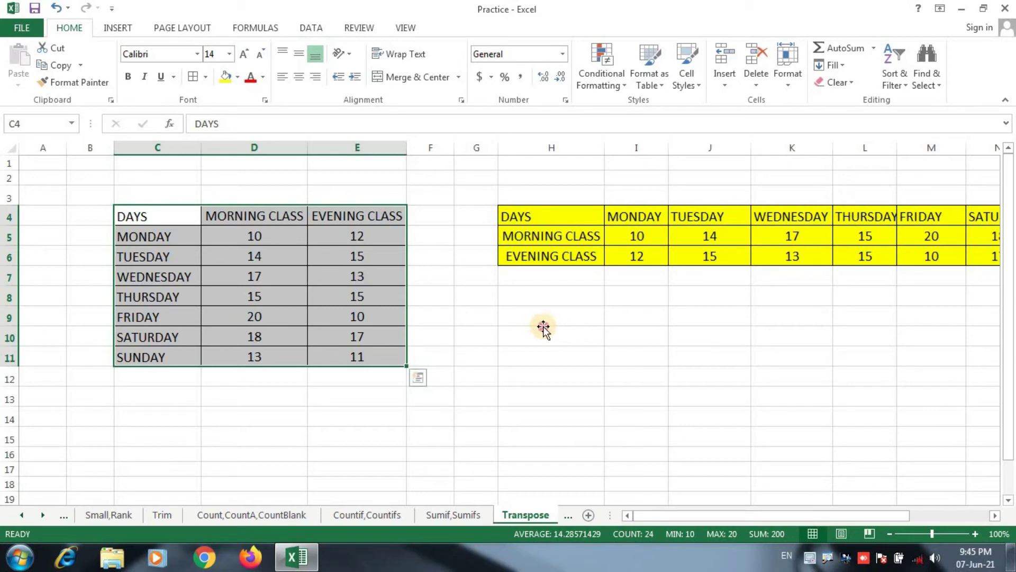
{"action": "left_click", "coordinate": [544, 329]}
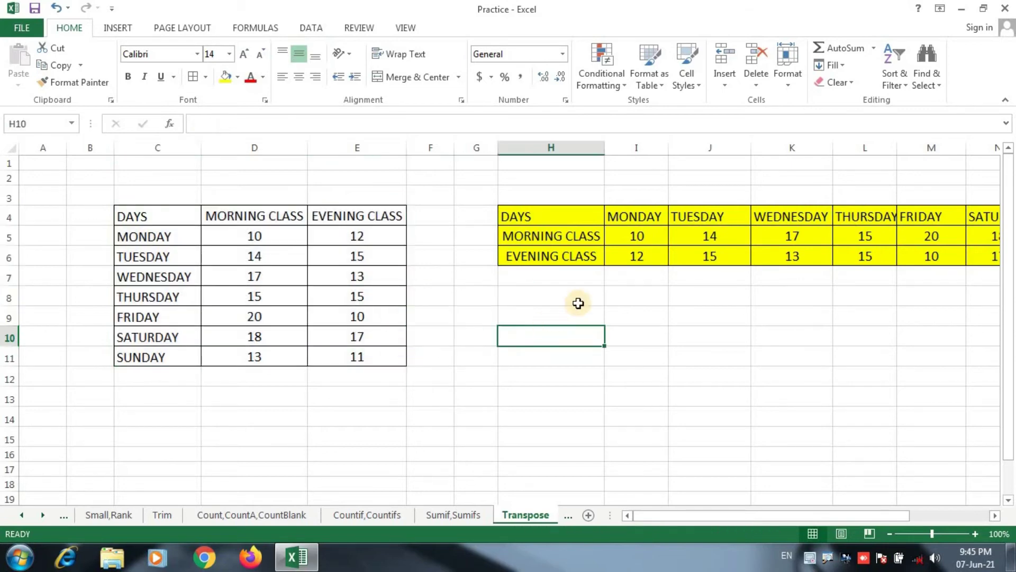
Delete the transposed table's contents by clearing the range H3:O7
{"action": "left_click_drag", "start_coordinate": [513, 191], "coordinate": [898, 274]}
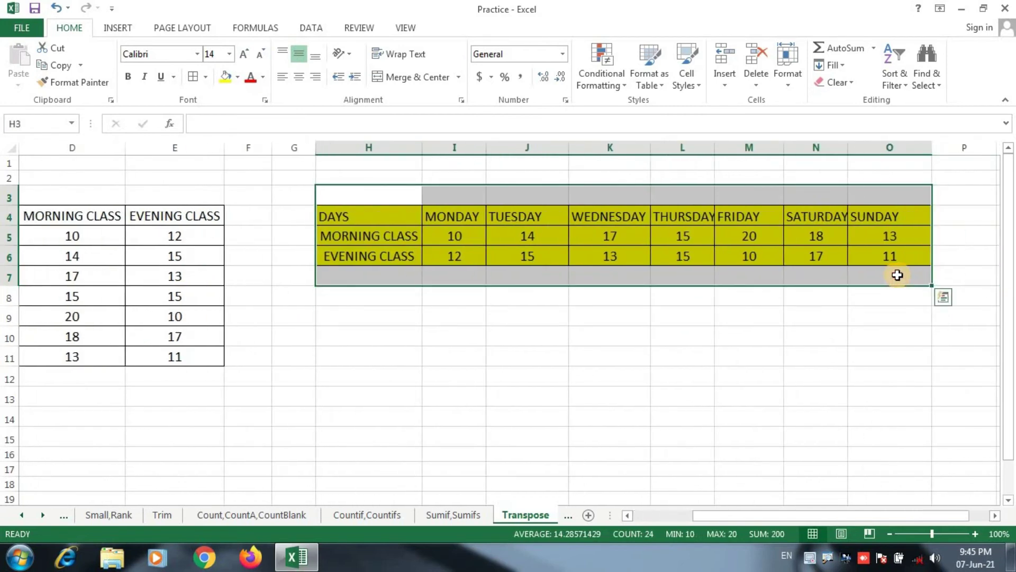
{"action": "key", "text": "Delete"}
{"action": "left_click", "coordinate": [709, 334]}
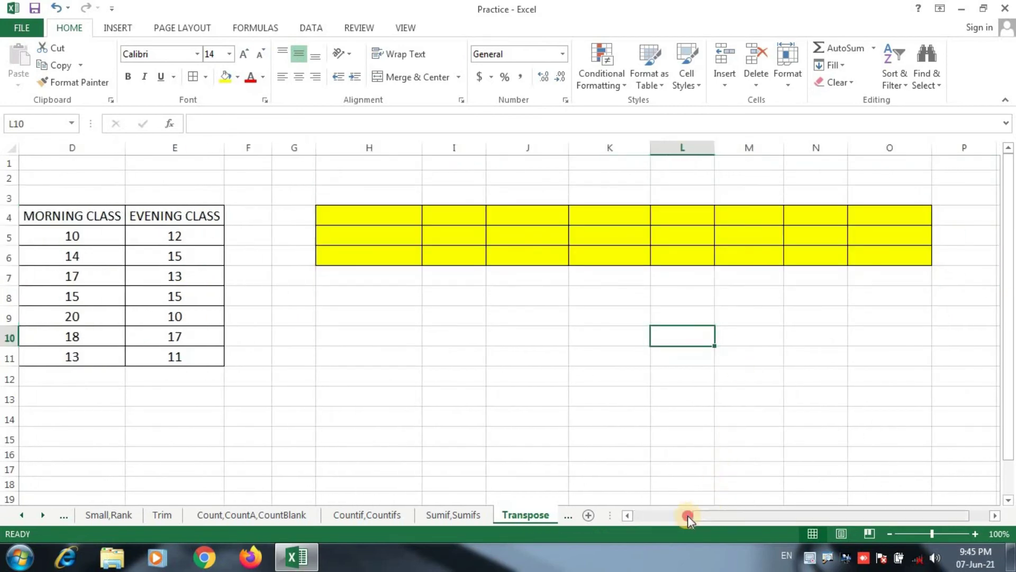
Enter =TRANSPOSE(C4:E11) as an array formula across the undersized range H4:L5
{"action": "scroll", "coordinate": [538, 193], "scroll_direction": "left", "scroll_amount": 3}
{"action": "left_click", "coordinate": [531, 214]}
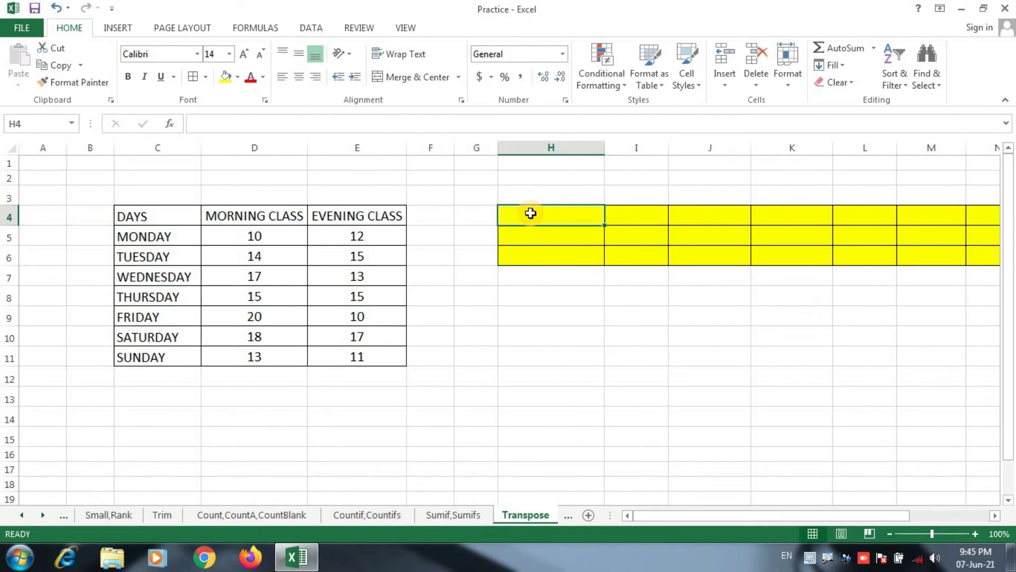
{"action": "left_click_drag", "start_coordinate": [536, 227], "coordinate": [835, 241]}
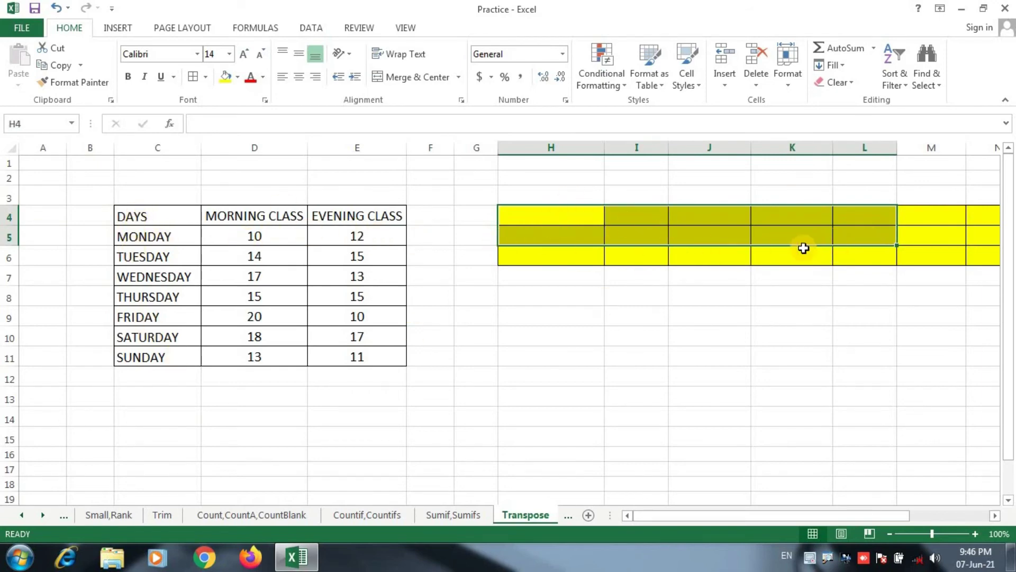
{"action": "type", "text": "=tra"}
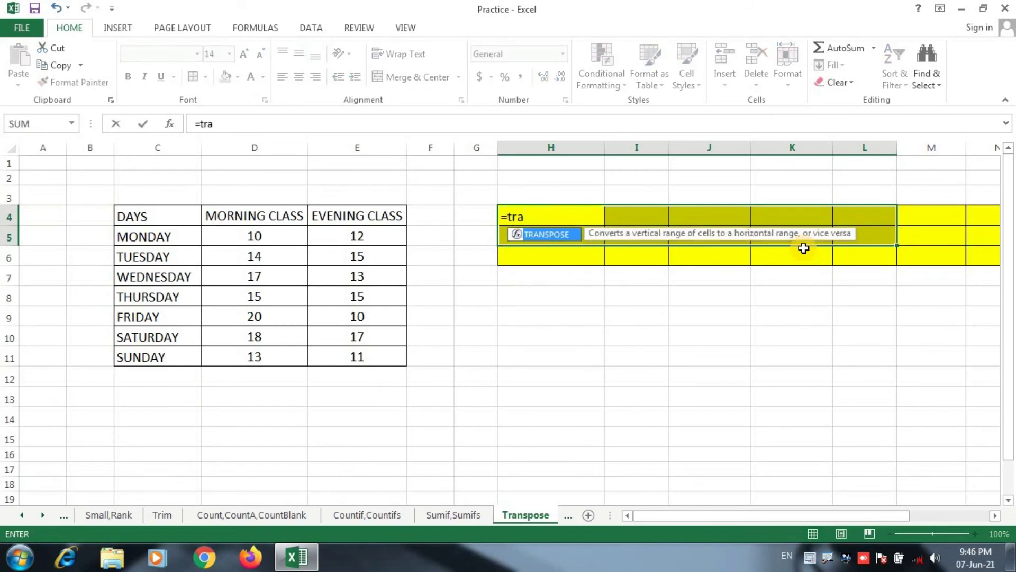
{"action": "key", "text": "Tab"}
{"action": "key", "text": "Left"}
{"action": "key", "text": "Left"}
{"action": "key", "text": "Left"}
{"action": "key", "text": "Left"}
{"action": "key", "text": "Left"}
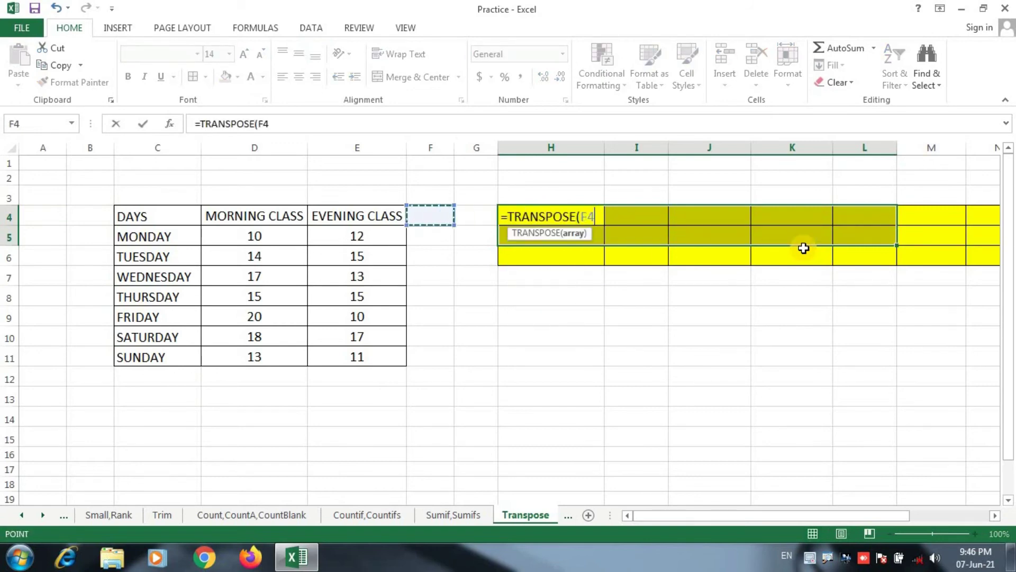
{"action": "key", "text": "shift+Right"}
{"action": "key", "text": "shift+Right"}
{"action": "key", "text": "shift+Down"}
{"action": "key", "text": "shift+Down"}
{"action": "key", "text": "shift+Down"}
{"action": "key", "text": "shift+Down"}
{"action": "key", "text": "shift+Down"}
{"action": "key", "text": "shift+Down"}
{"action": "key", "text": "shift+Down"}
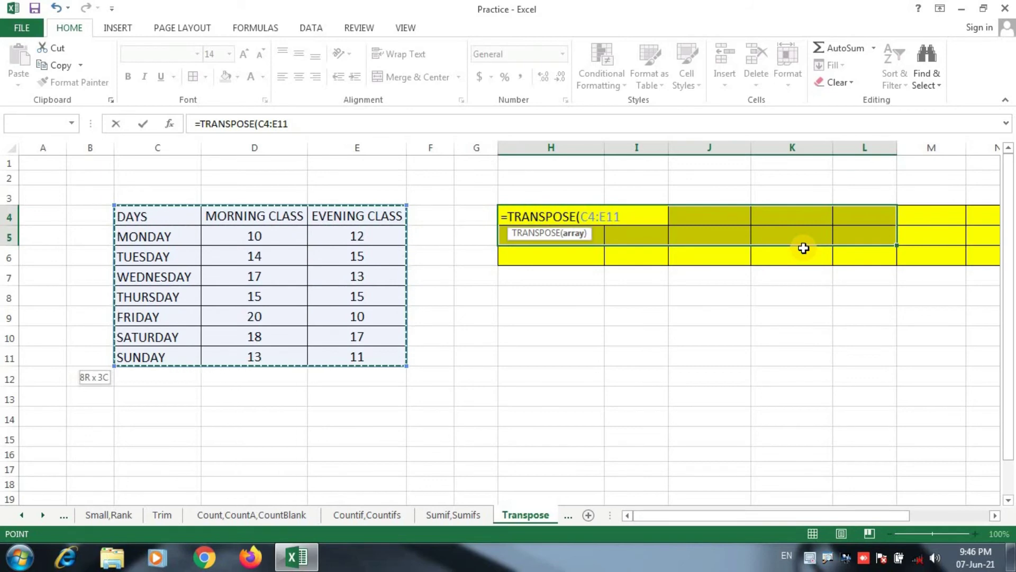
{"action": "type", "text": ")"}
{"action": "key", "text": "ctrl+shift+Return"}
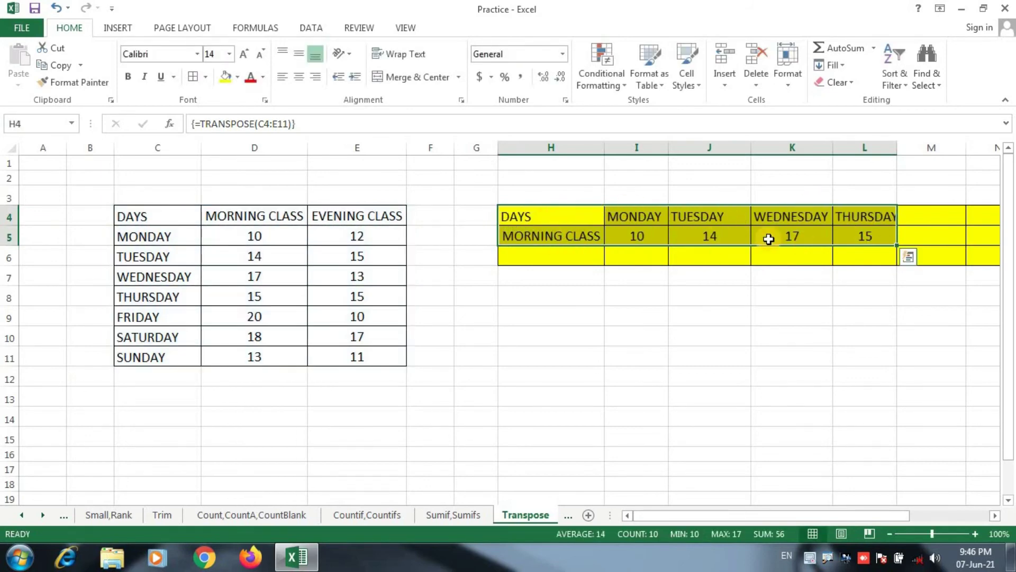
{"action": "left_click", "coordinate": [578, 315]}
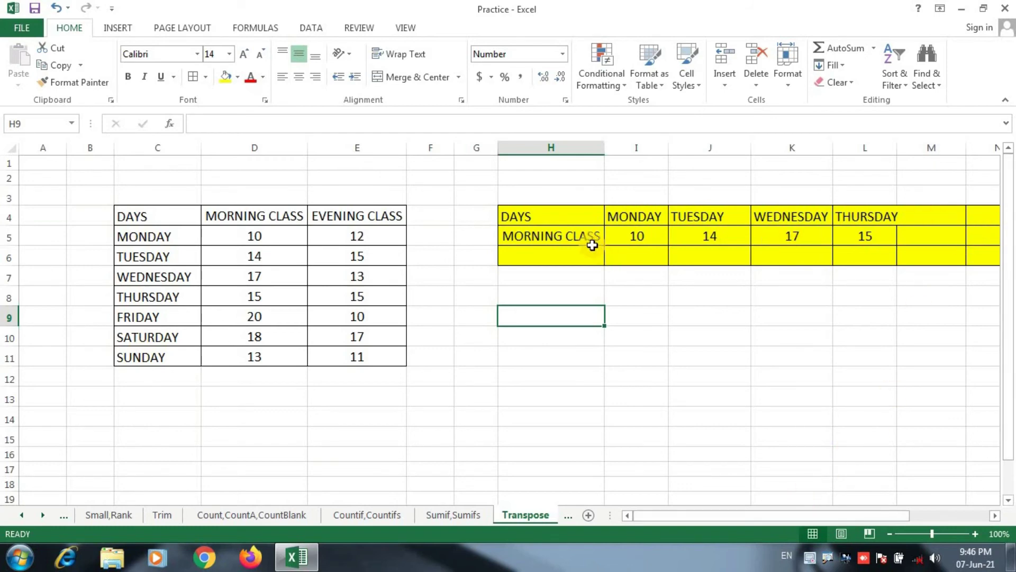
Fill the array cells H5:L5 down into row 6
{"action": "left_click", "coordinate": [557, 232]}
{"action": "mouse_move", "coordinate": [581, 235]}
{"action": "left_mouse_down"}
{"action": "mouse_move", "coordinate": [814, 236]}
{"action": "mouse_move", "coordinate": [903, 254]}
{"action": "mouse_move", "coordinate": [748, 339]}
{"action": "mouse_move", "coordinate": [705, 262]}
{"action": "left_mouse_up"}
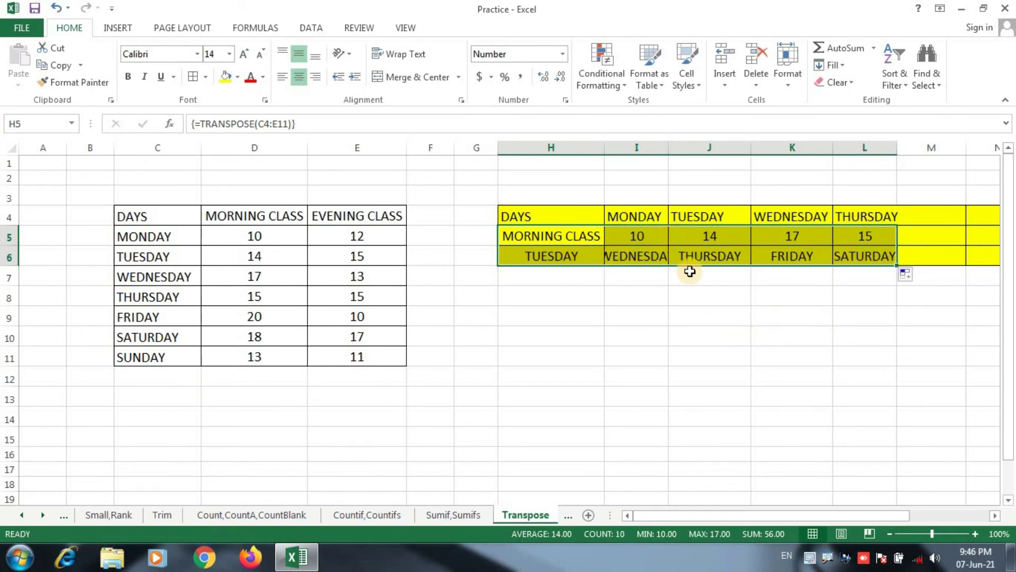
{"action": "left_click", "coordinate": [675, 299]}
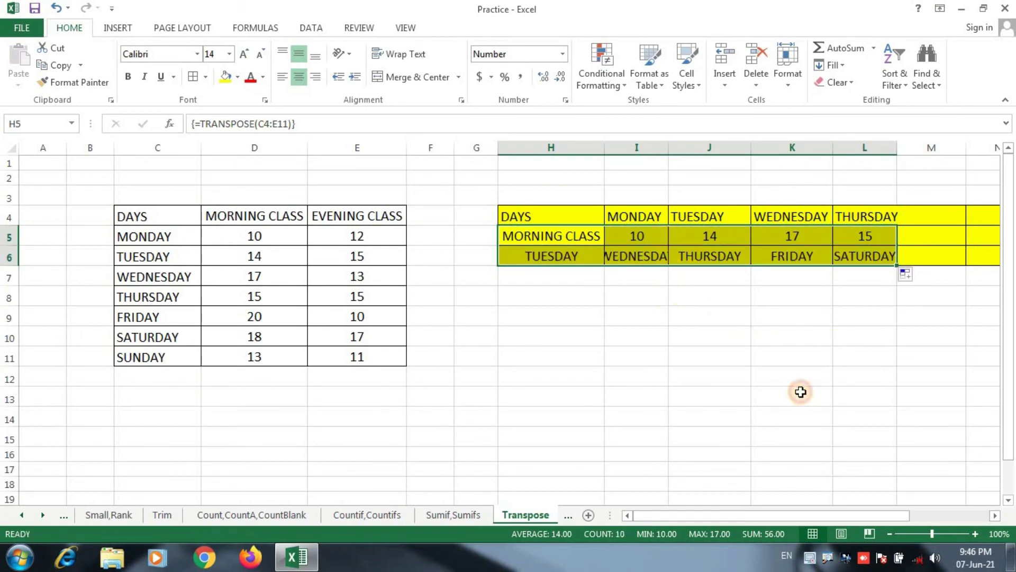
Fill the array cells L4:L6 across through column O
{"action": "left_click_drag", "start_coordinate": [702, 517], "coordinate": [800, 509]}
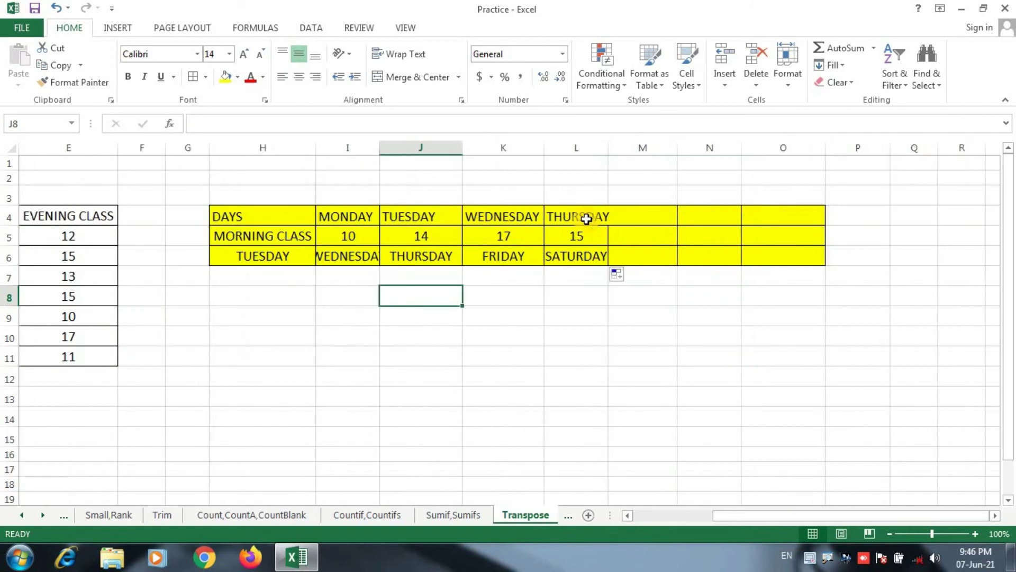
{"action": "left_click_drag", "start_coordinate": [582, 219], "coordinate": [797, 268]}
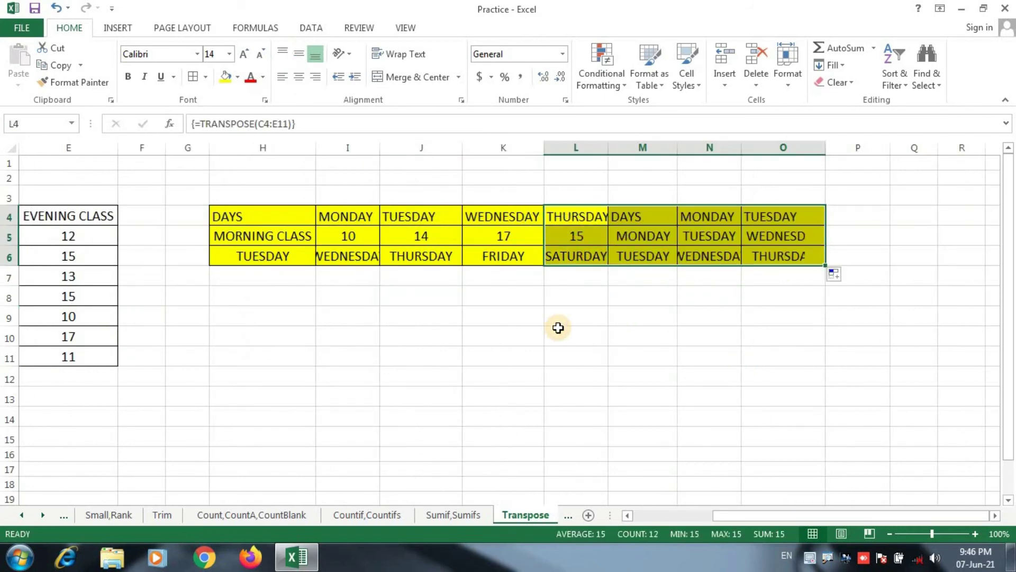
{"action": "left_click", "coordinate": [681, 317]}
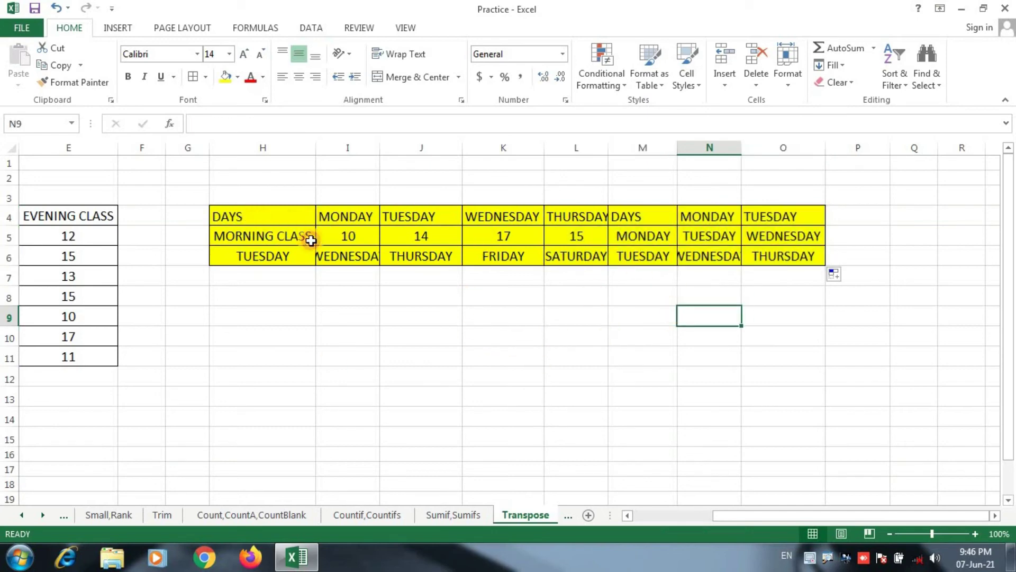
Re-enter =TRANSPOSE(C4:E11) as one array formula across the whole yellow range H4:O6
{"action": "left_click_drag", "start_coordinate": [309, 218], "coordinate": [756, 259]}
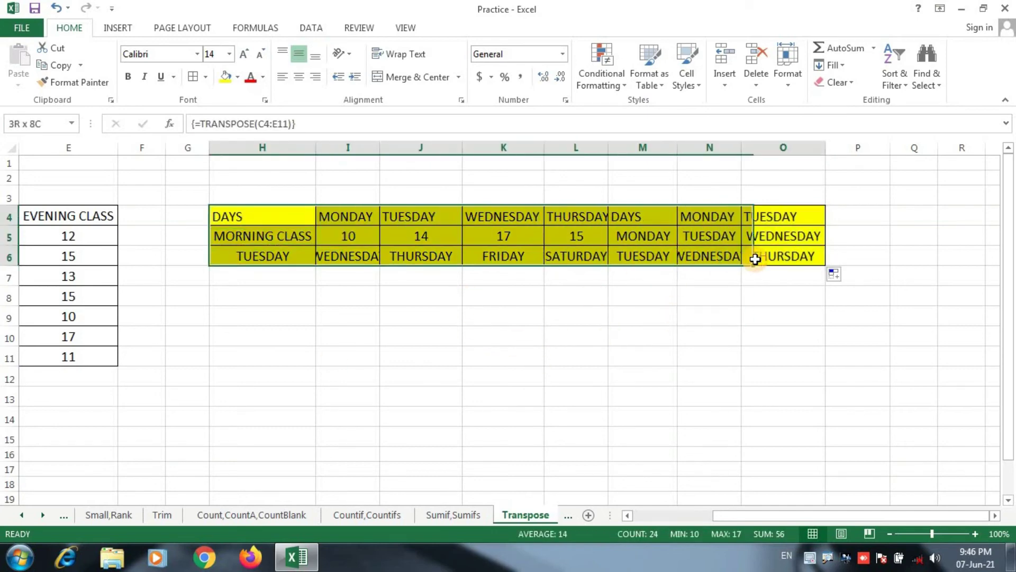
{"action": "left_click", "coordinate": [306, 125]}
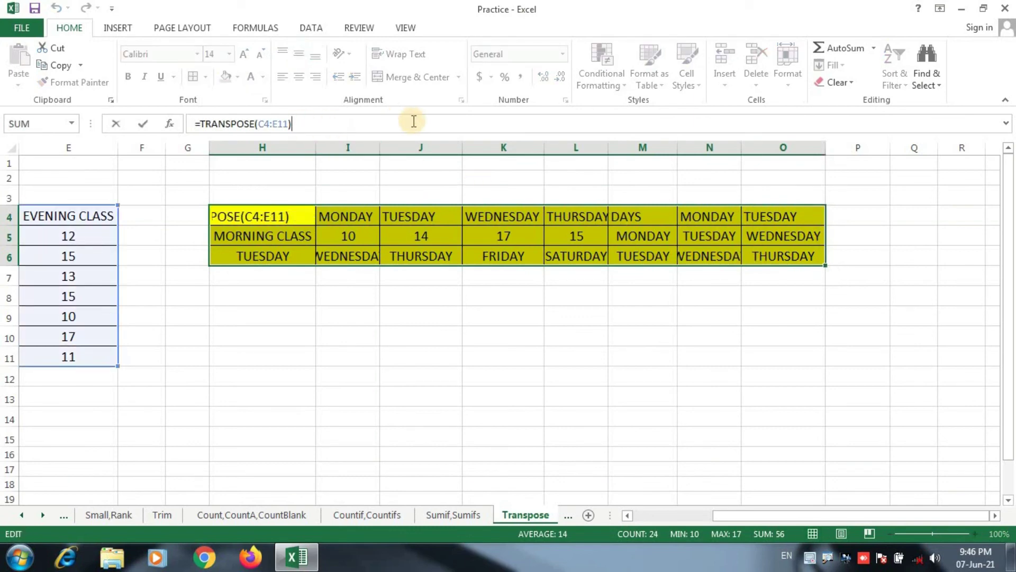
{"action": "key", "text": "ctrl+shift+Return"}
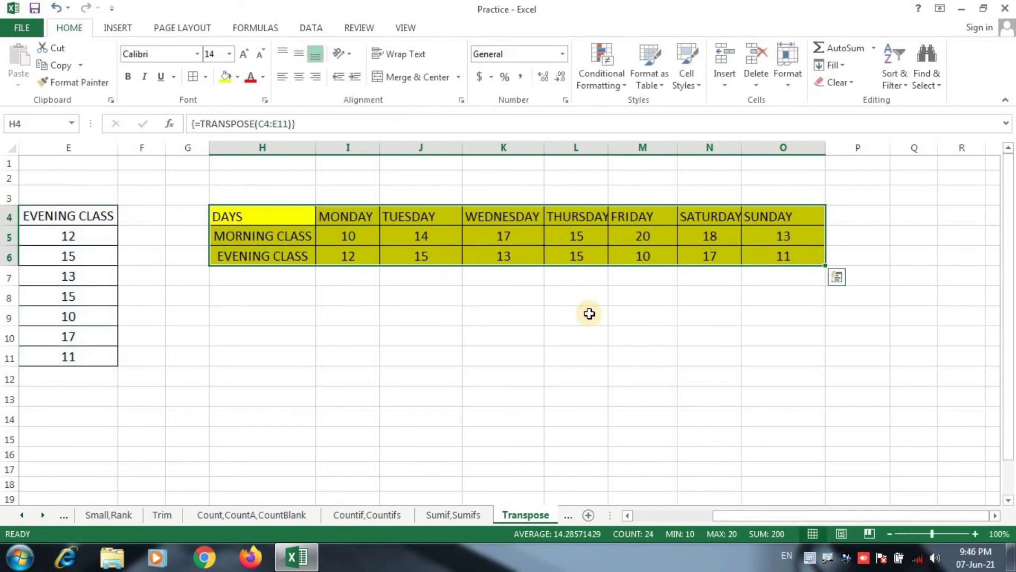
{"action": "left_click", "coordinate": [587, 313]}
Copy the original class table C4:E11 and paste it transposed at H9 using Paste Special
{"action": "left_click_drag", "start_coordinate": [731, 513], "coordinate": [645, 499]}
{"action": "left_click_drag", "start_coordinate": [172, 220], "coordinate": [364, 357]}
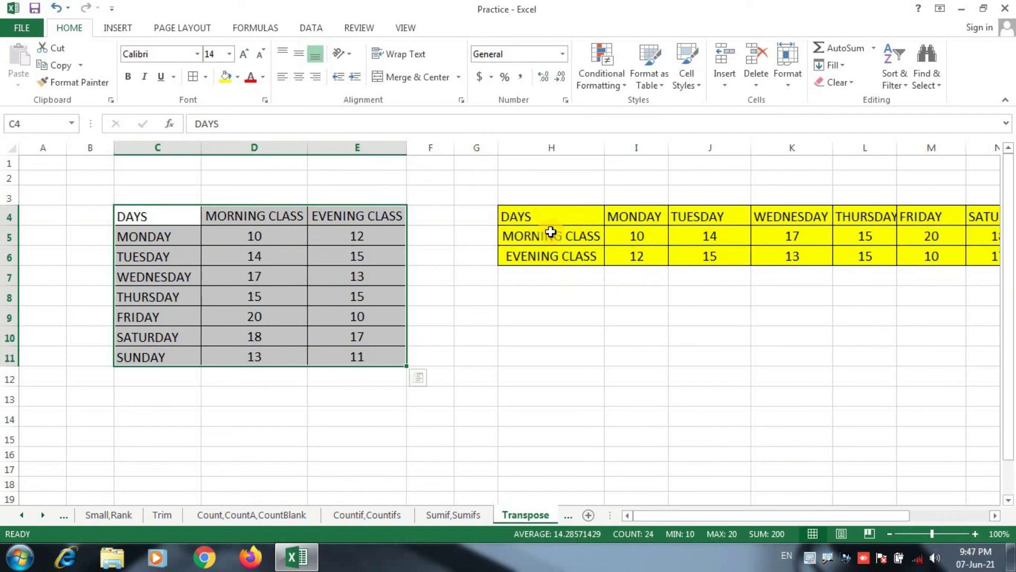
{"action": "left_click", "coordinate": [556, 333]}
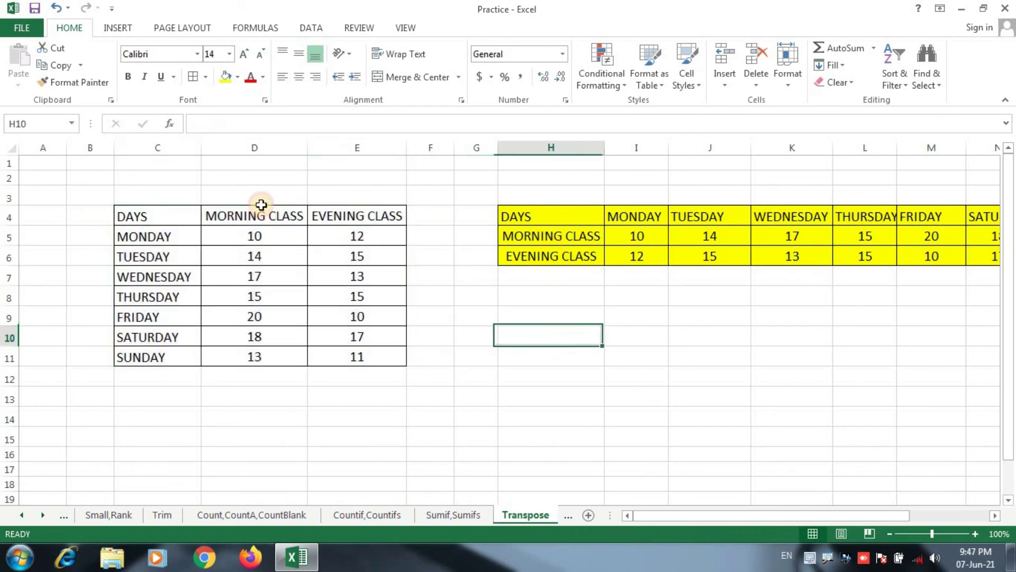
{"action": "left_click_drag", "start_coordinate": [154, 215], "coordinate": [356, 347]}
{"action": "key", "text": "ctrl+c"}
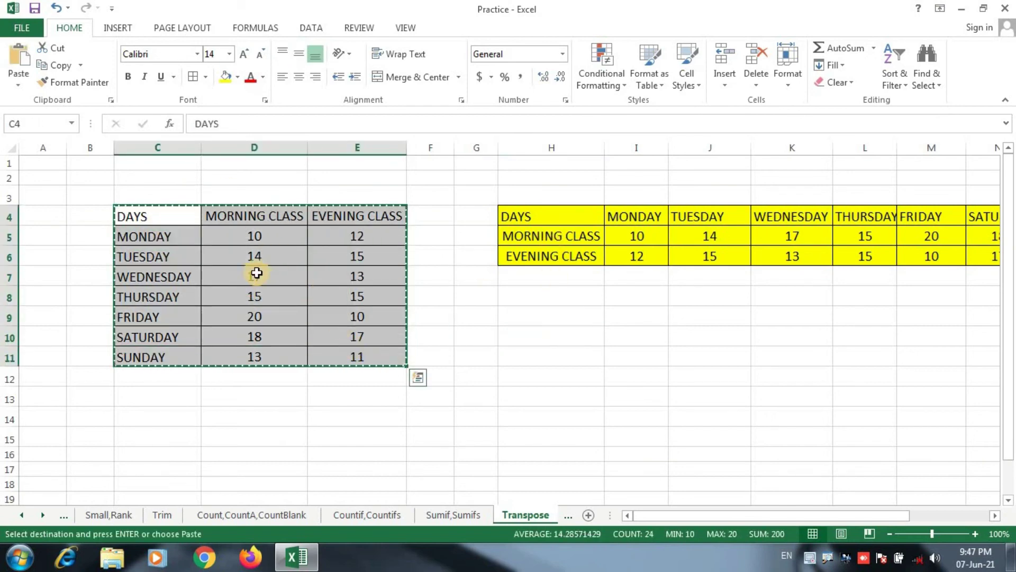
{"action": "left_click", "coordinate": [514, 320]}
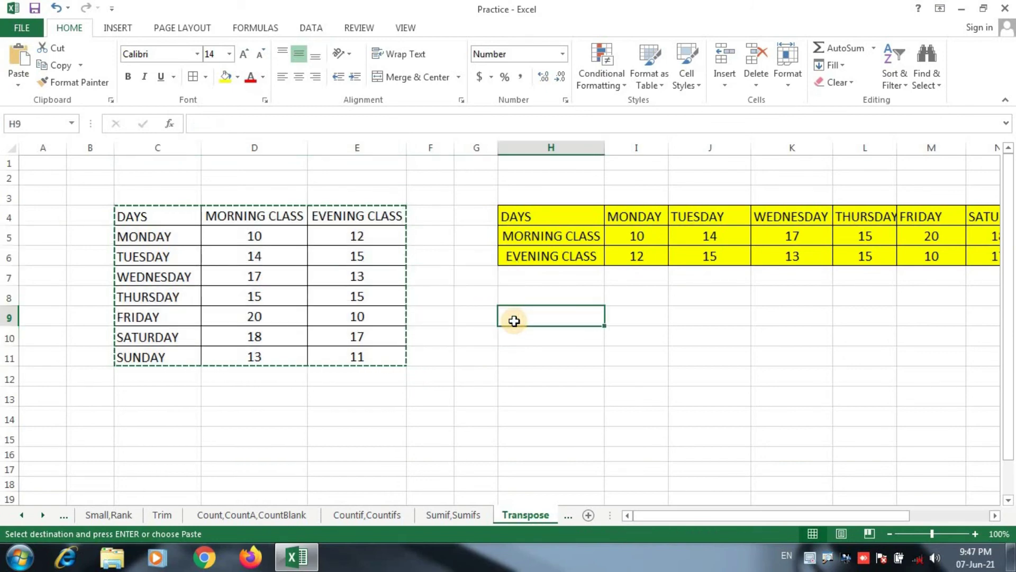
{"action": "key", "text": "ctrl+alt+v"}
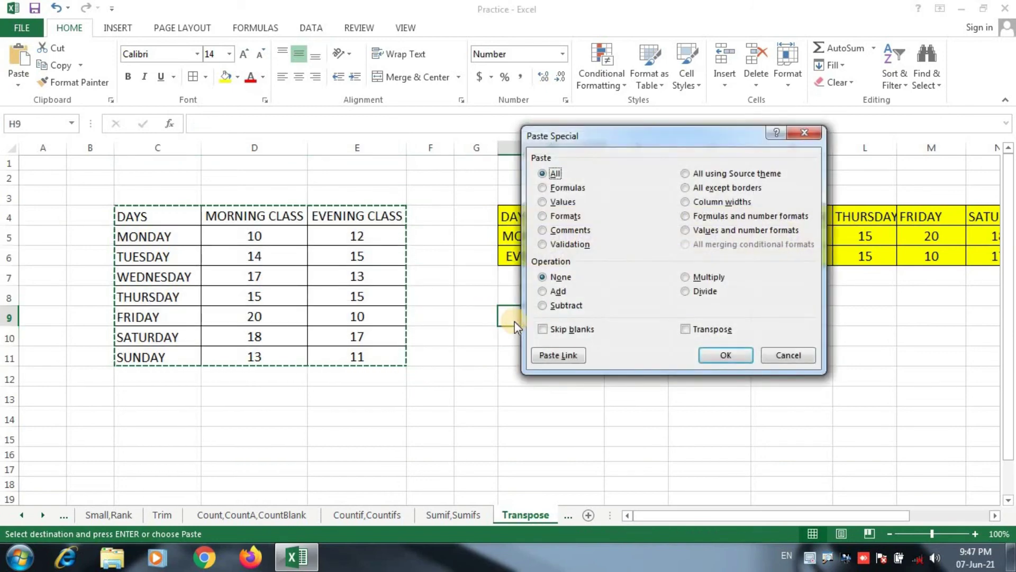
{"action": "left_click", "coordinate": [686, 329]}
{"action": "left_click", "coordinate": [721, 353]}
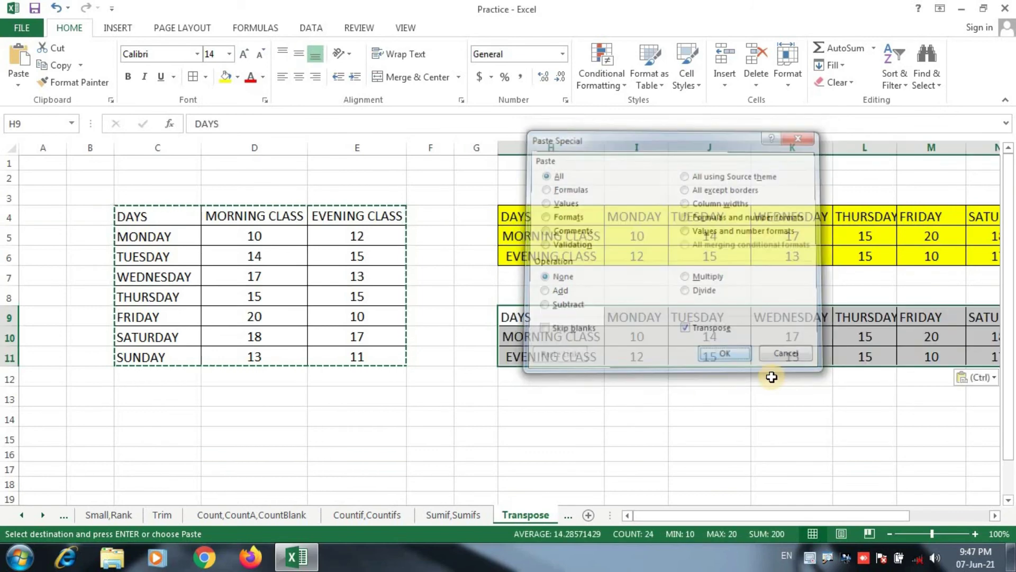
{"action": "left_click_drag", "start_coordinate": [721, 514], "coordinate": [683, 511]}
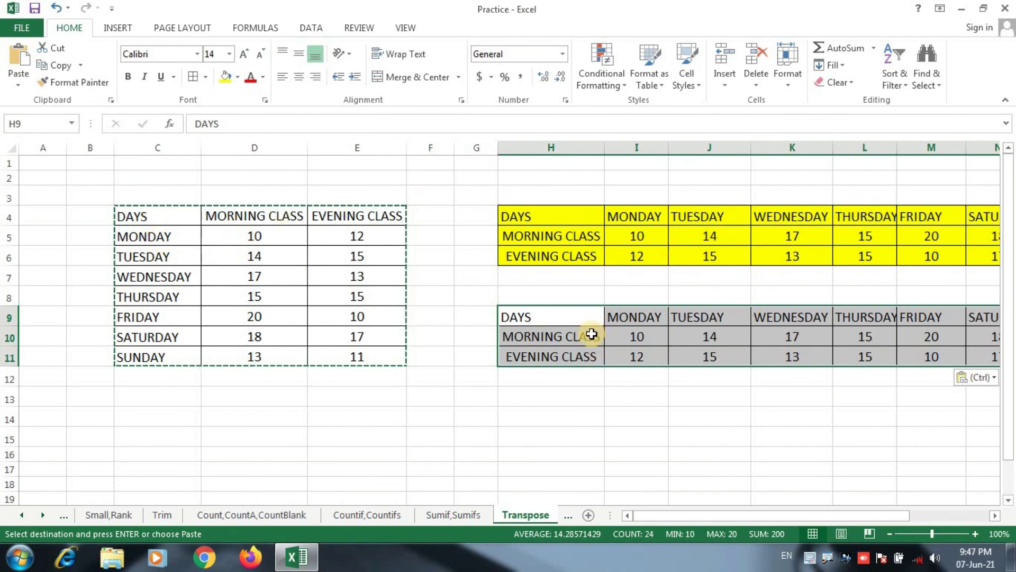
Copy the horizontal table H9:O11, paste it transposed at C13 using Paste Special, and cancel the copy selection
{"action": "key", "text": "ctrl+c"}
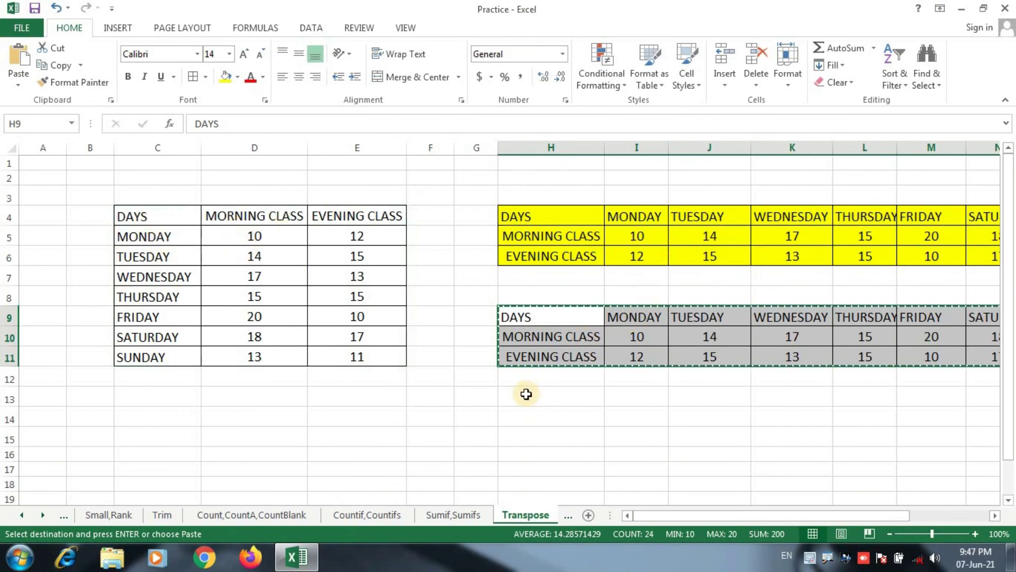
{"action": "left_click", "coordinate": [153, 399]}
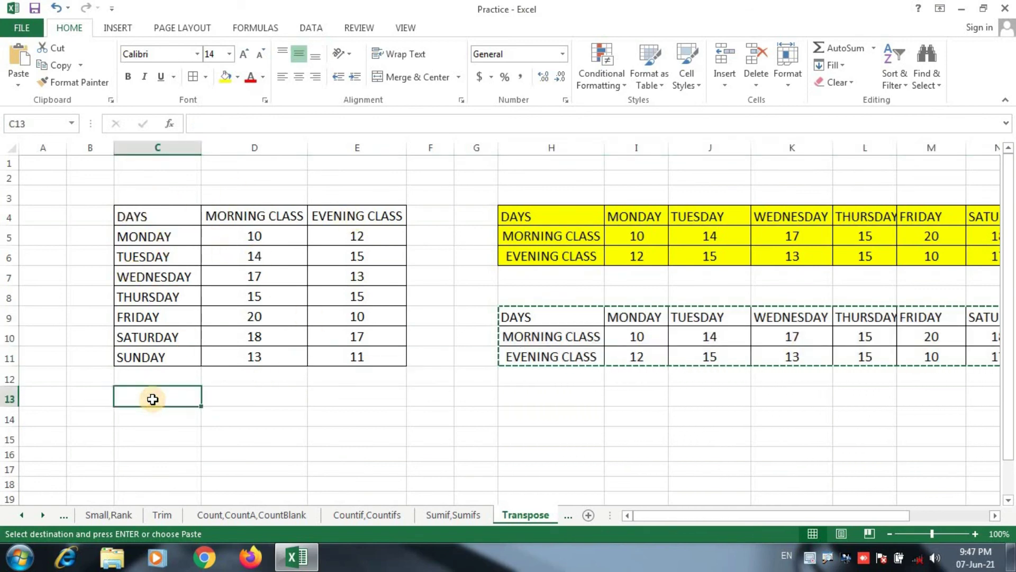
{"action": "key", "text": "ctrl+alt+v"}
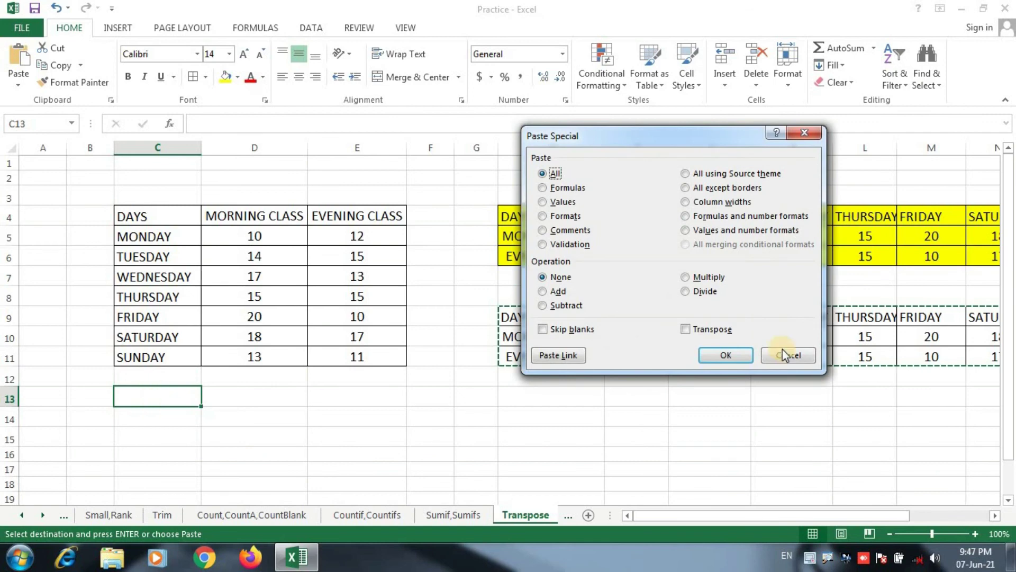
{"action": "left_click", "coordinate": [706, 356]}
{"action": "scroll", "coordinate": [265, 265], "scroll_direction": "down", "scroll_amount": 2}
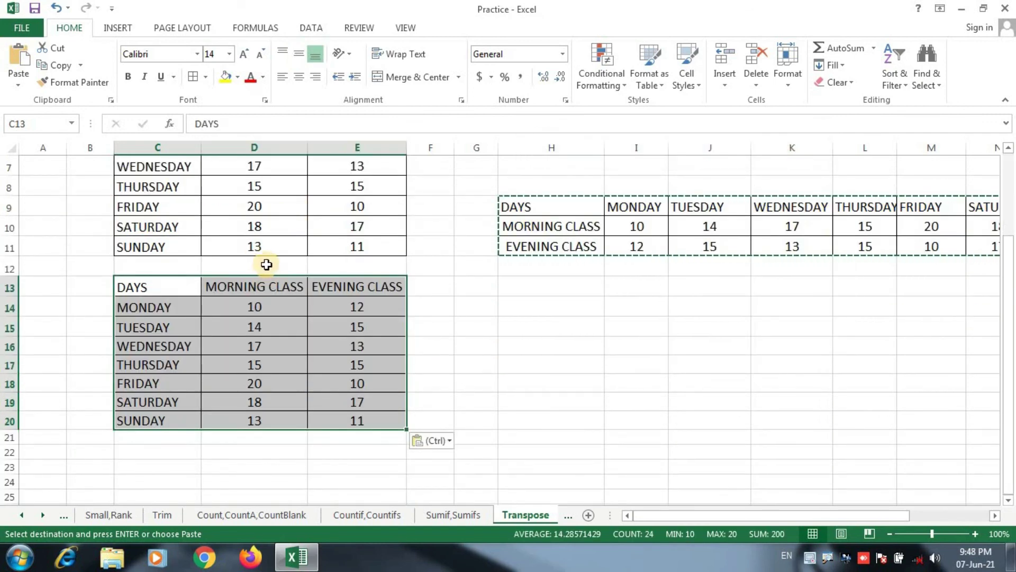
{"action": "scroll", "coordinate": [266, 264], "scroll_direction": "up", "scroll_amount": 2}
{"action": "left_click", "coordinate": [447, 394]}
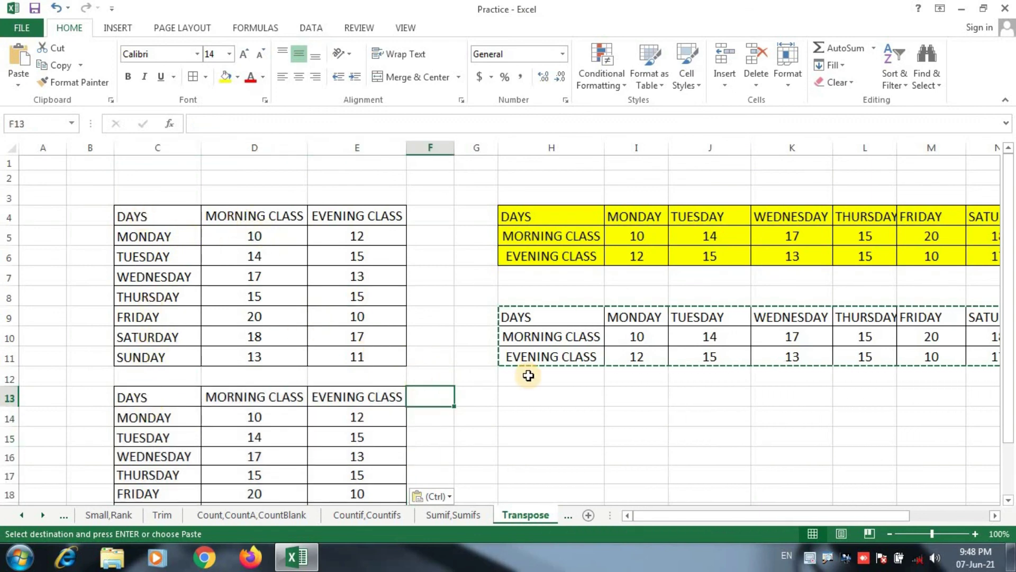
{"action": "left_click", "coordinate": [561, 398]}
{"action": "key", "text": "BackSpace"}
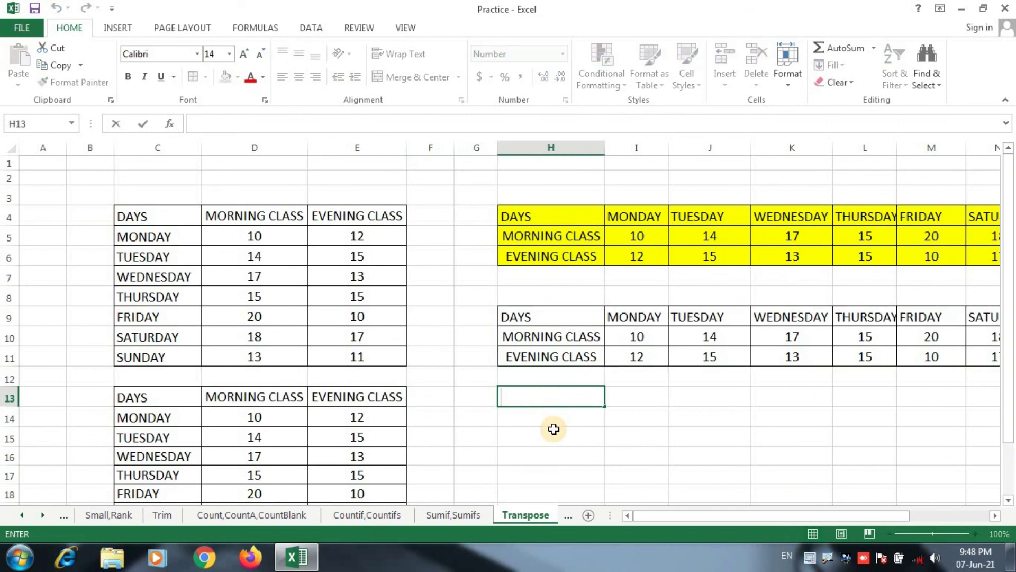
{"action": "left_click", "coordinate": [554, 431]}
{"action": "scroll", "coordinate": [570, 401], "scroll_direction": "down", "scroll_amount": 3}
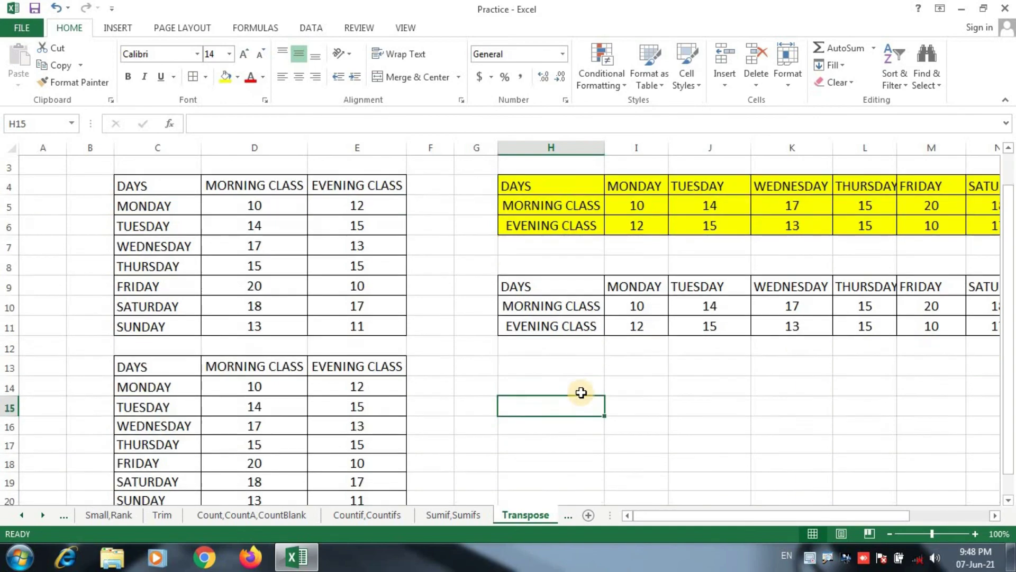